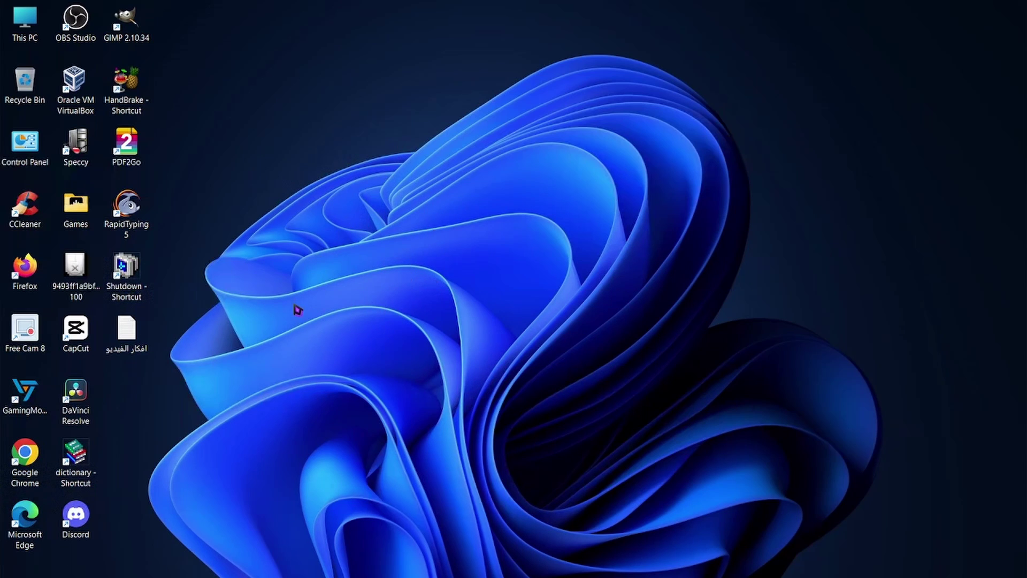
- Open AMD Software: Adrenalin Edition from the desktop and go to the Display settings of the Gaming section
right_click(331, 261)
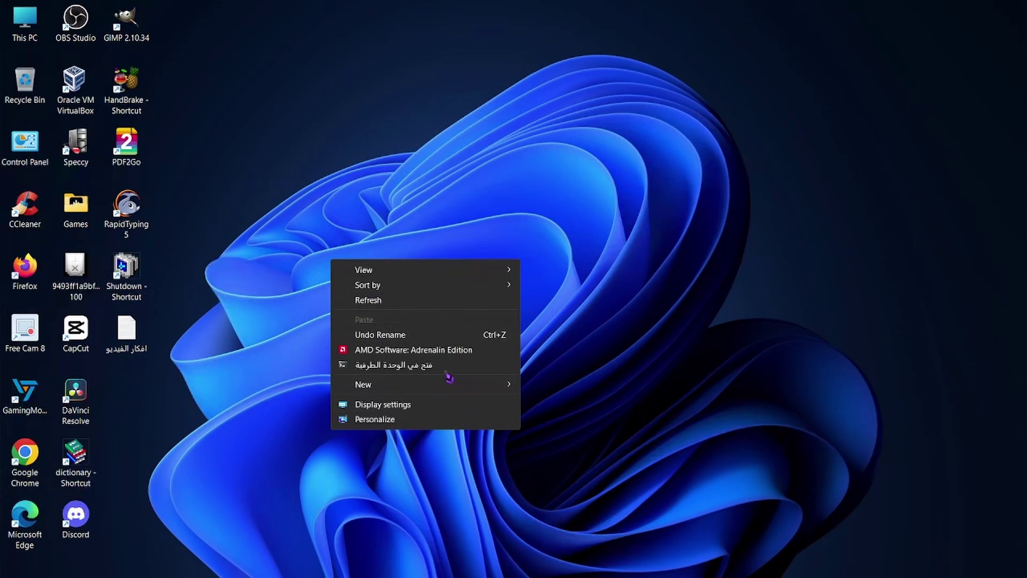
left_click(377, 351)
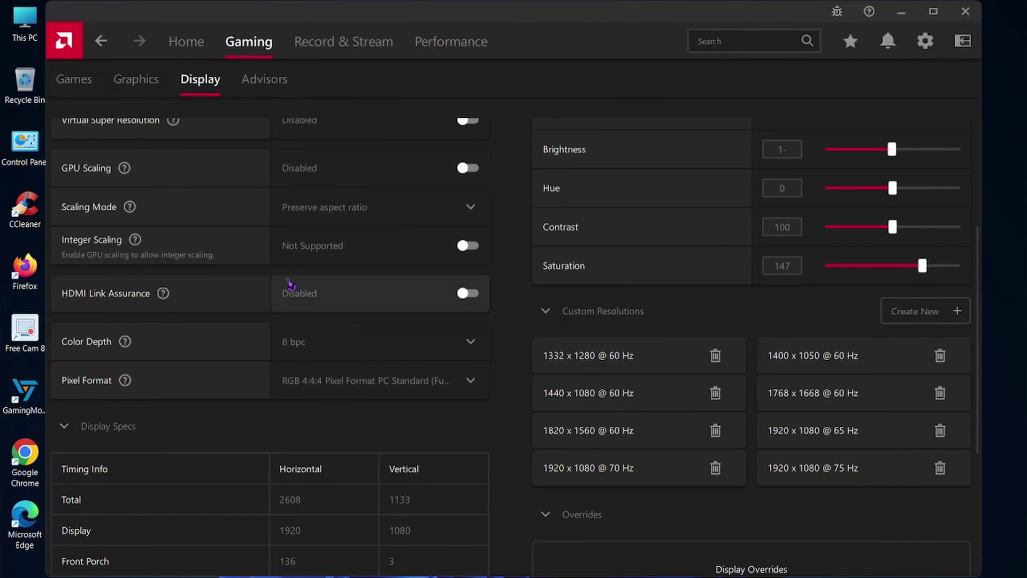
scroll(416, 373, "up", 1)
left_click(208, 56)
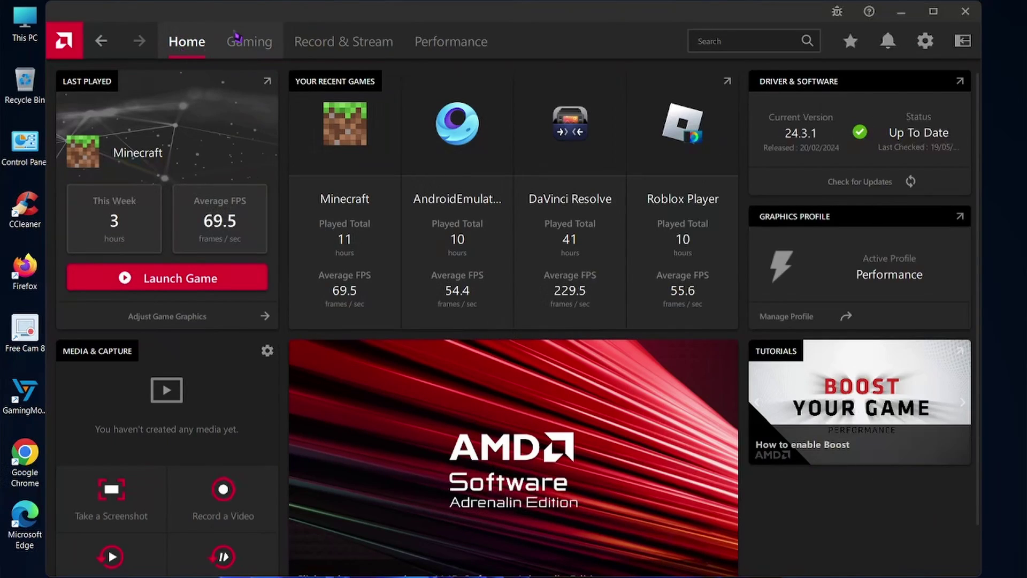
left_click(245, 54)
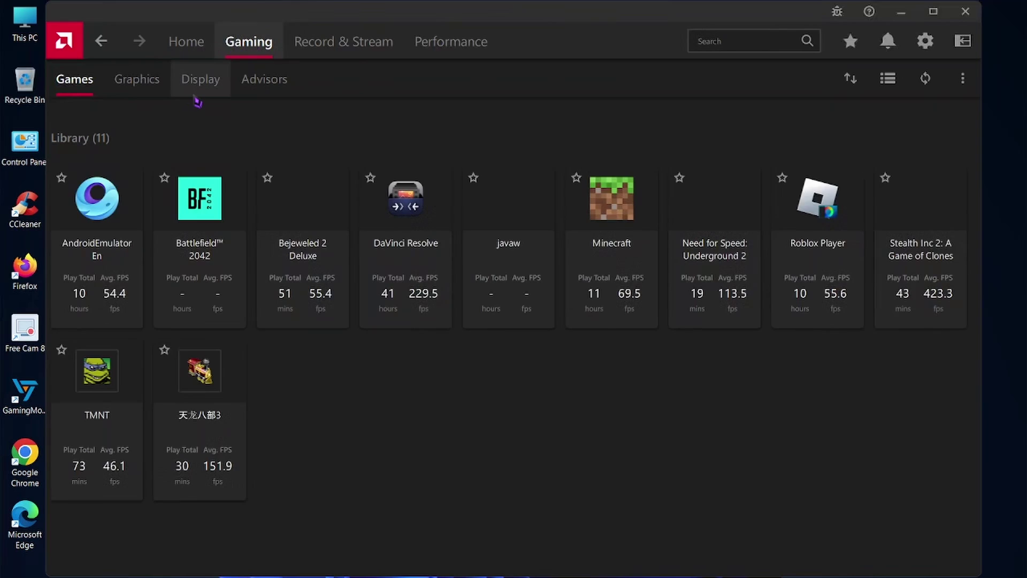
left_click(199, 94)
scroll(535, 267, "down", 2)
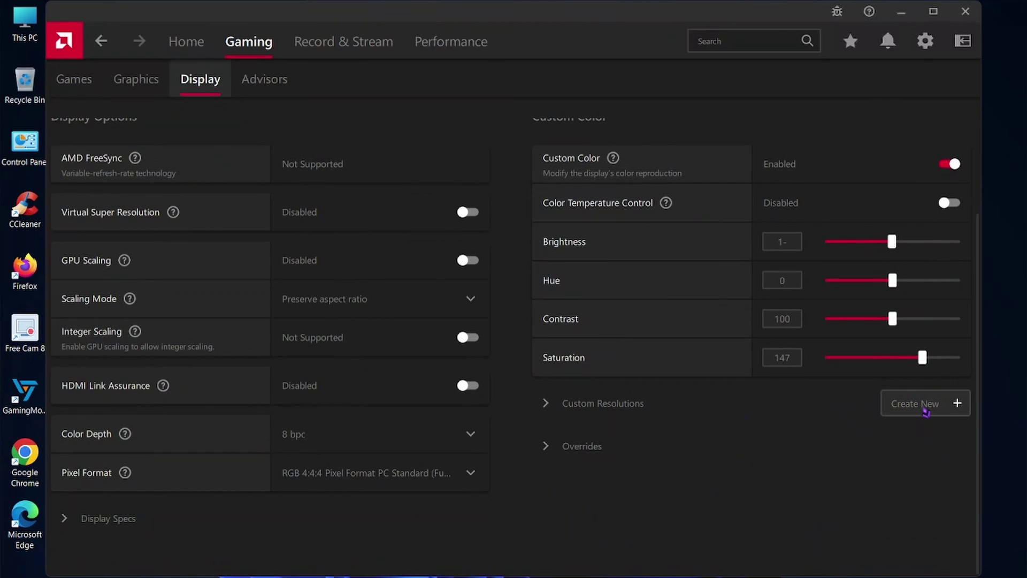
- View the New Custom Resolution form, close it, and expand the list of existing custom resolutions
left_click(943, 401)
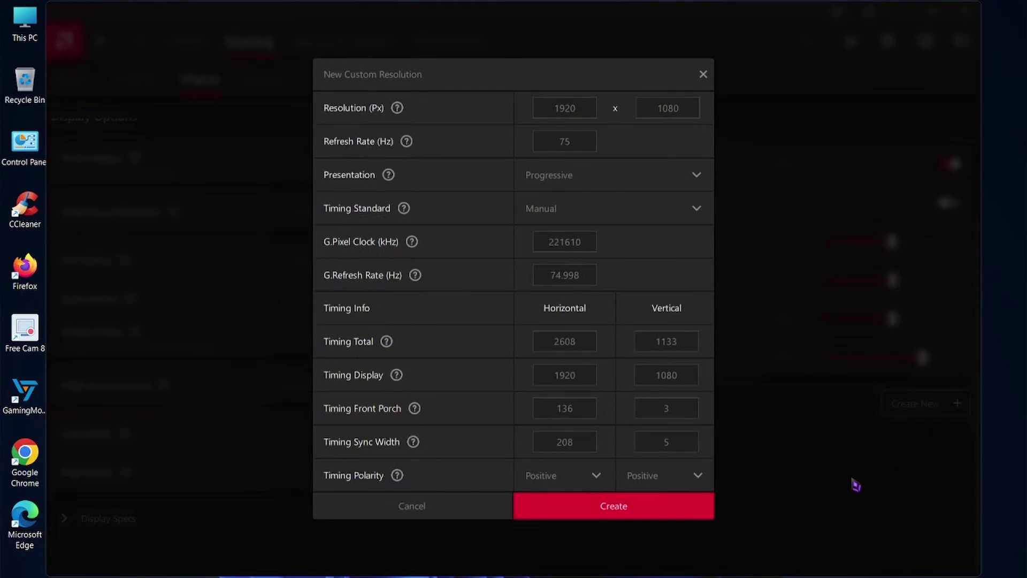
left_click(704, 75)
left_click(615, 406)
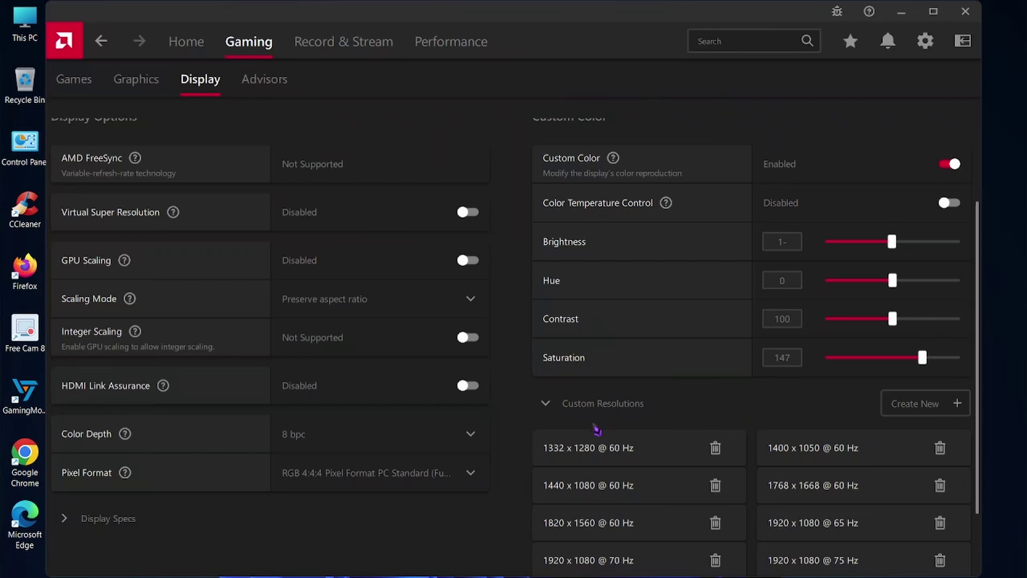
scroll(699, 466, "down", 2)
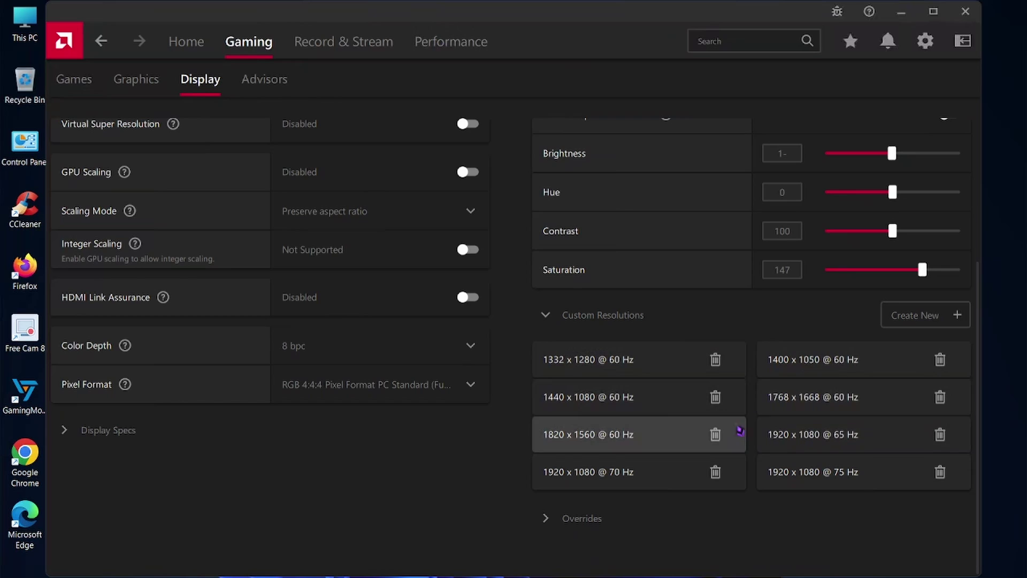
left_click(939, 326)
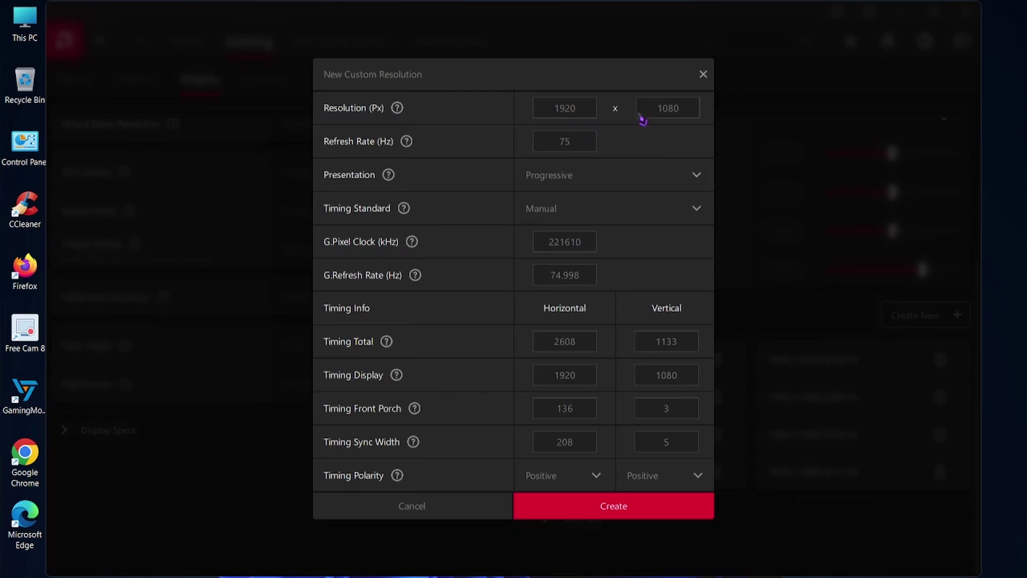
double_click(564, 141)
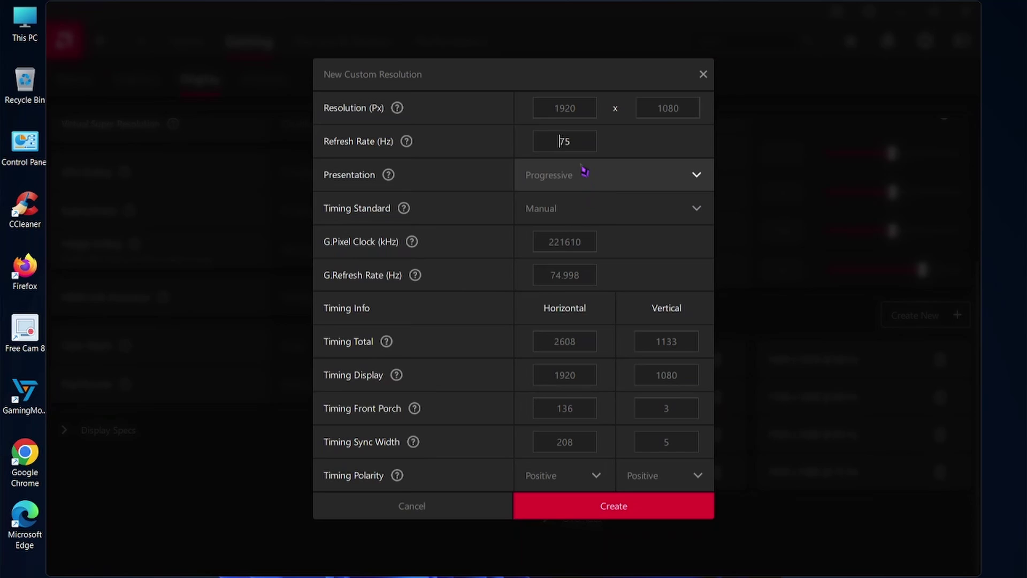
left_click(703, 74)
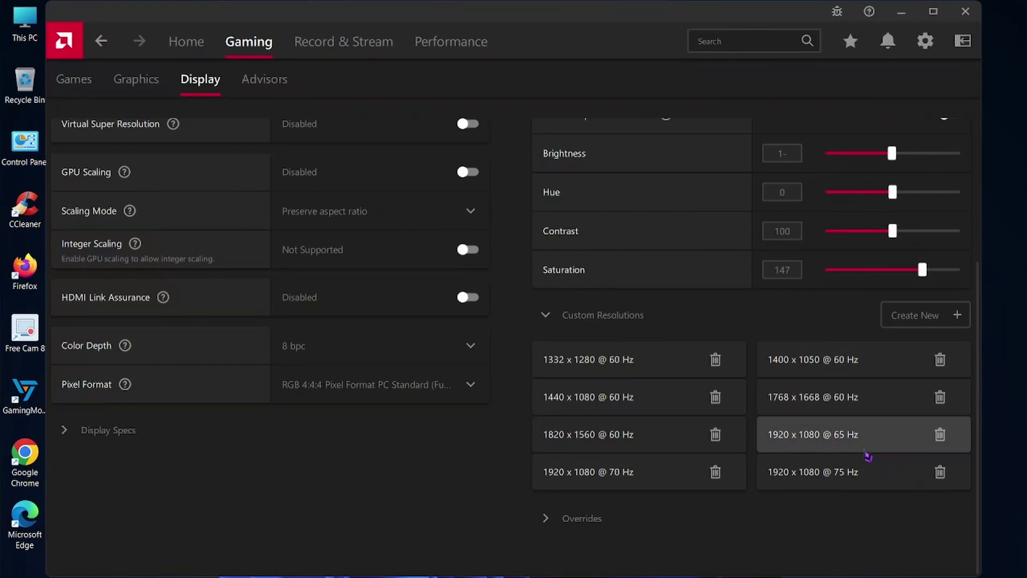
- Try to create a new 1920 x 1080 custom resolution with a refresh rate of 80 Hz
left_click(909, 318)
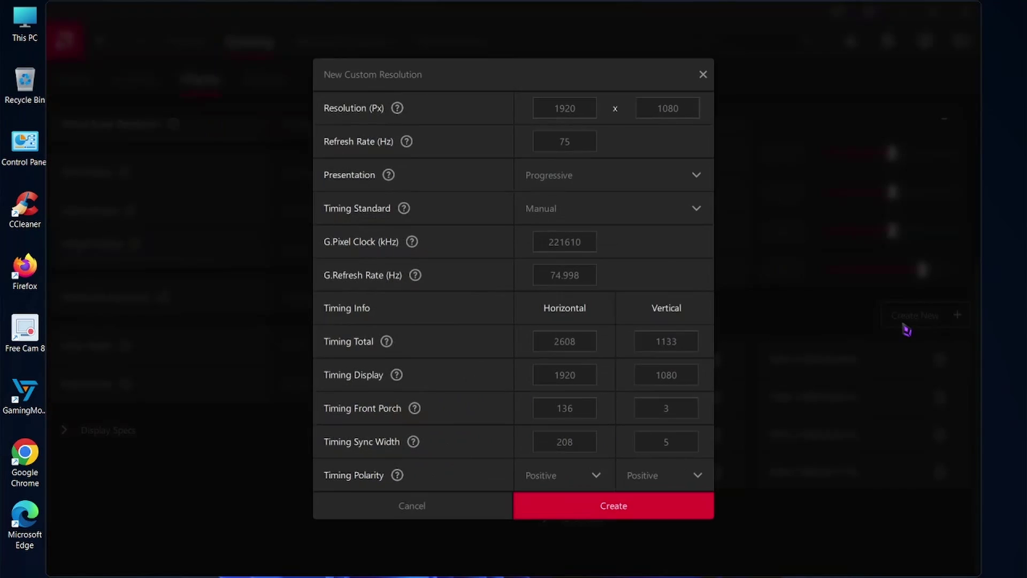
double_click(586, 144)
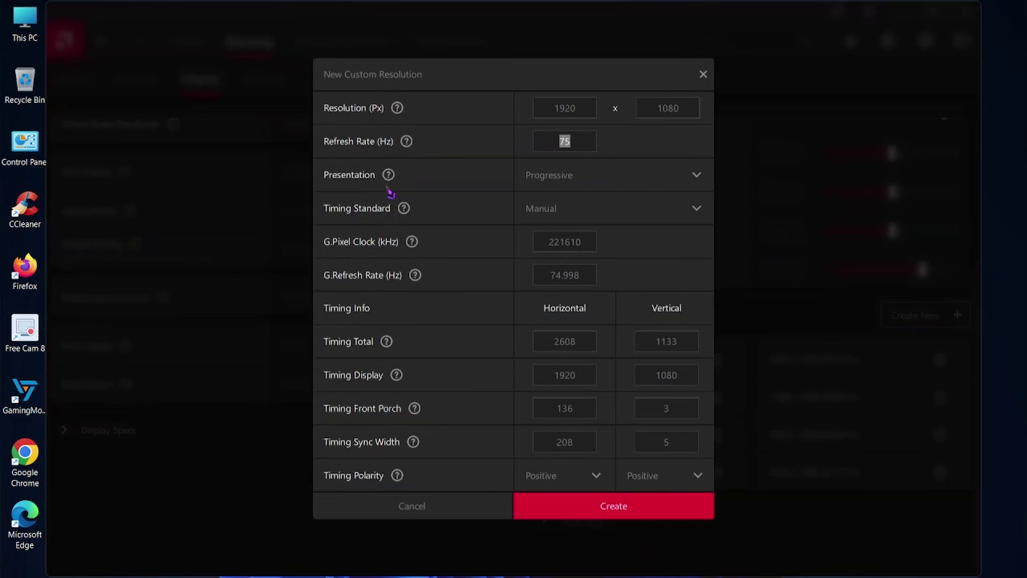
key("BackSpace")
type("80")
left_click(613, 504)
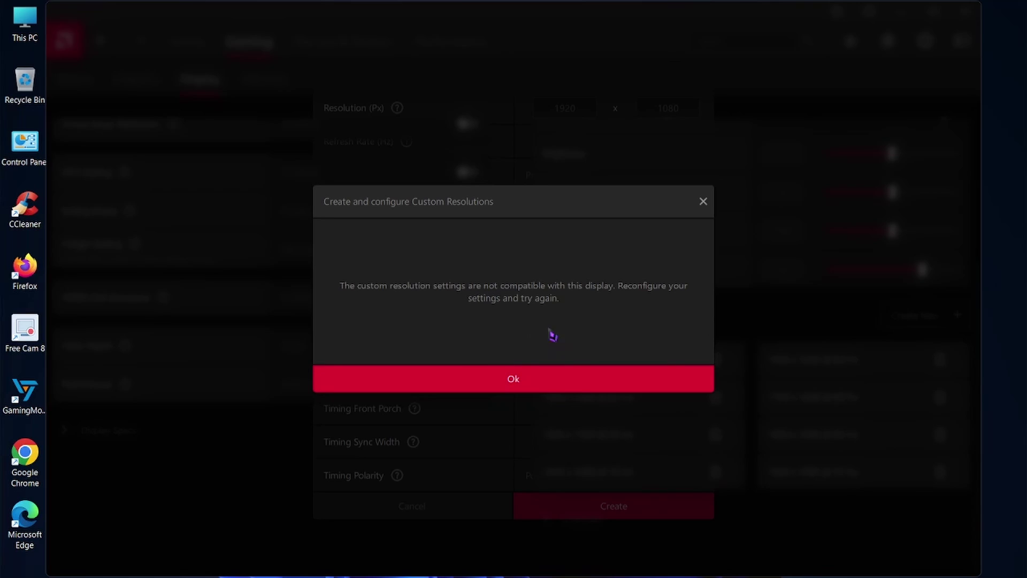
left_click(591, 376)
left_click(588, 114)
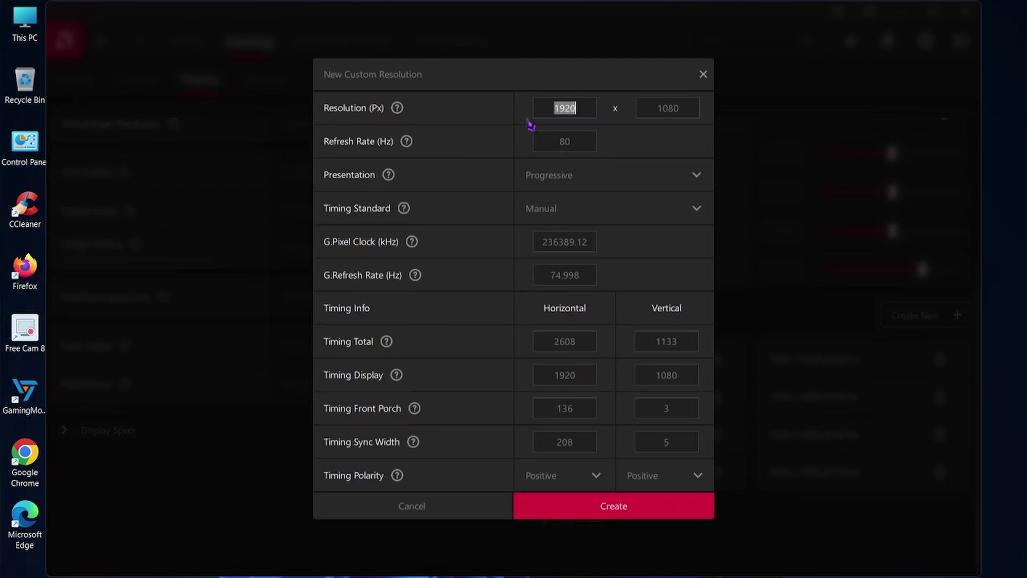
left_click(592, 139)
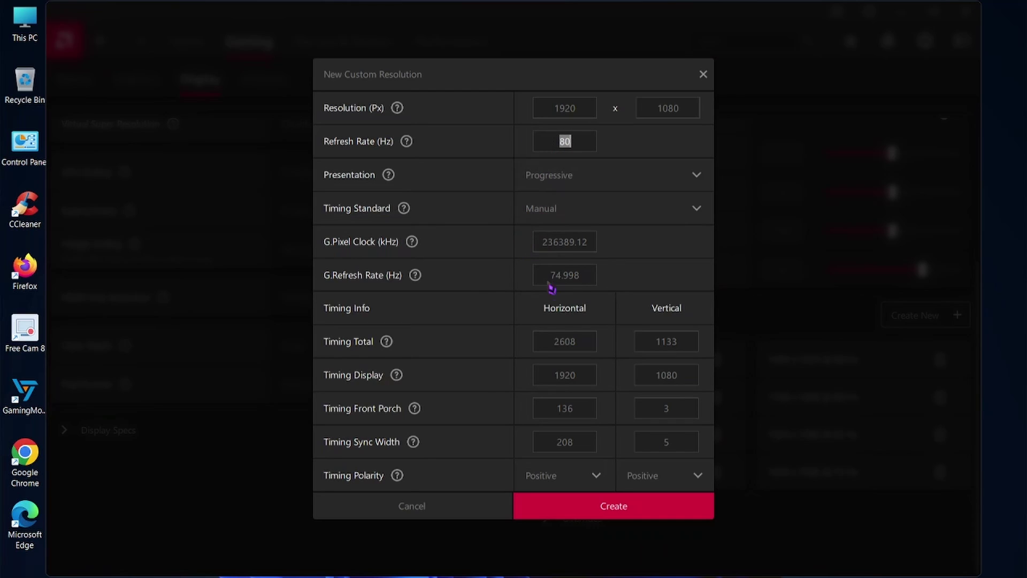
- Open the System Display page in Windows Settings, view the available display resolutions, and minimise the window
mouse_move(510, 575)
right_click(447, 559)
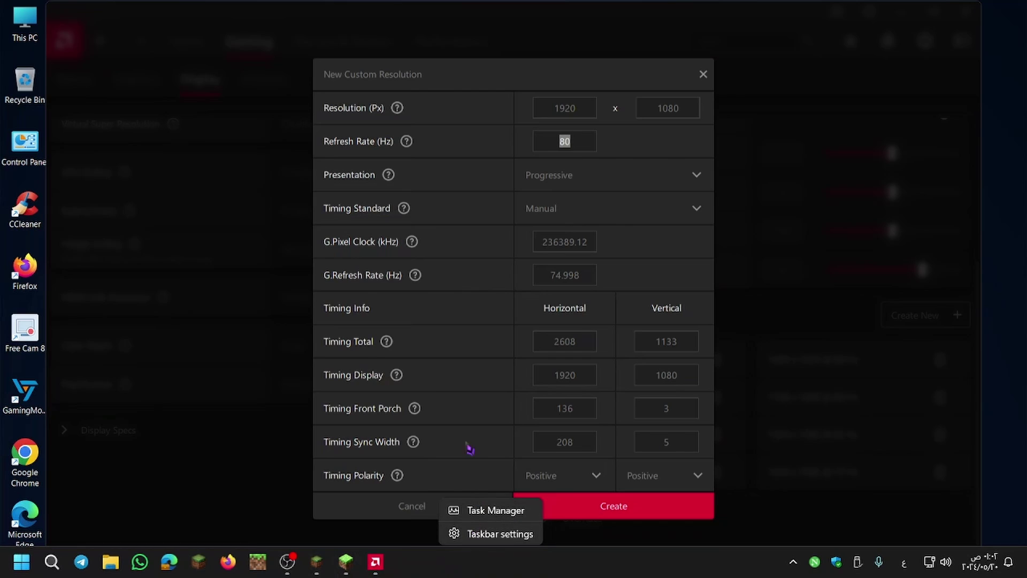
key("Up")
key("Return")
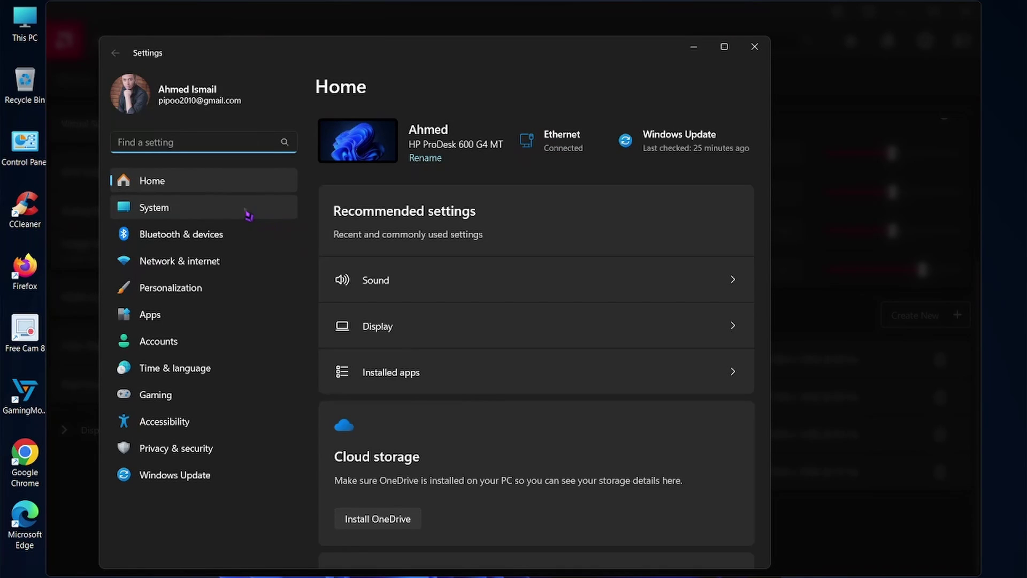
left_click(245, 209)
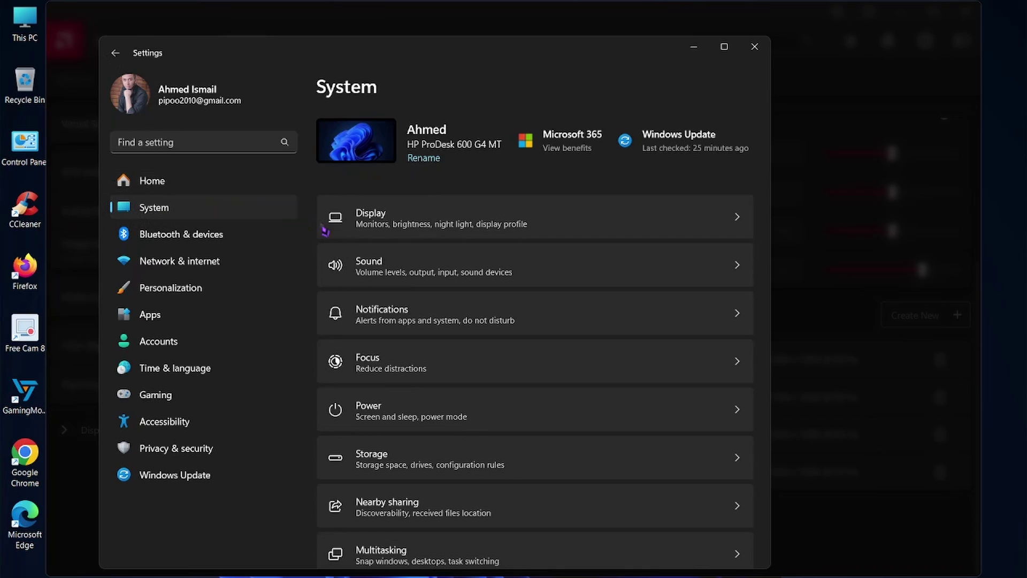
left_click(365, 224)
scroll(626, 326, "down", 3)
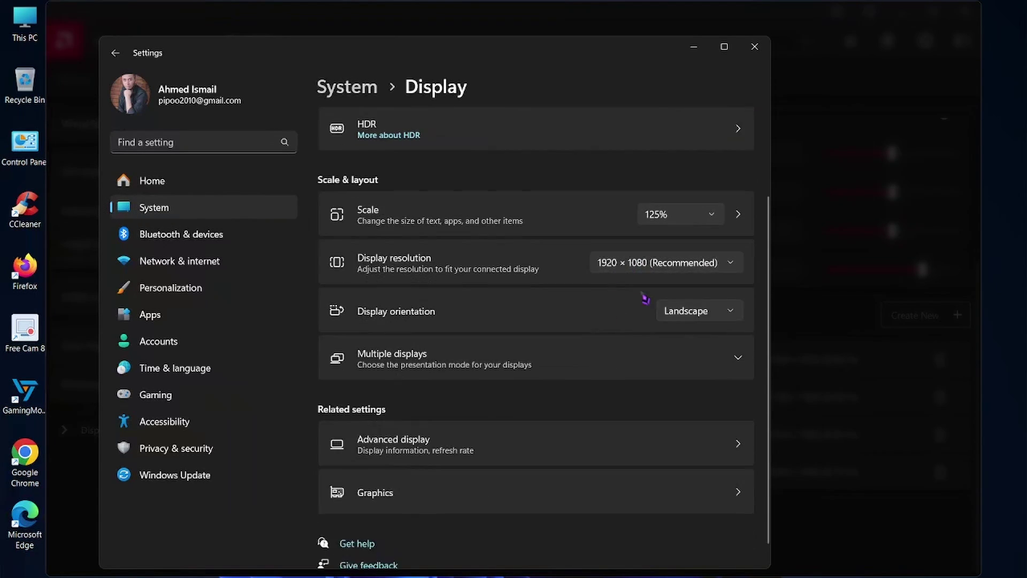
left_click(655, 231)
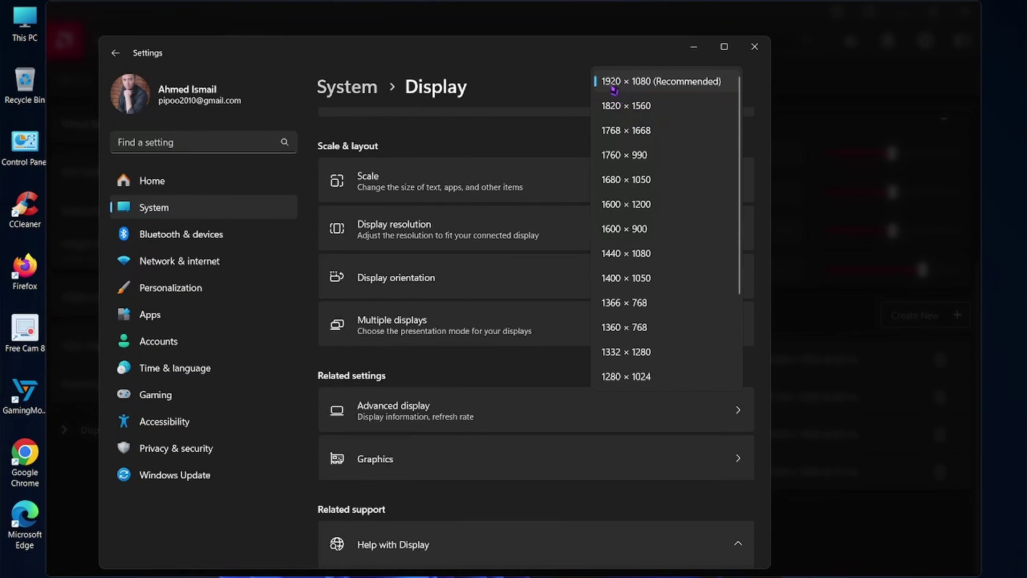
left_click(694, 47)
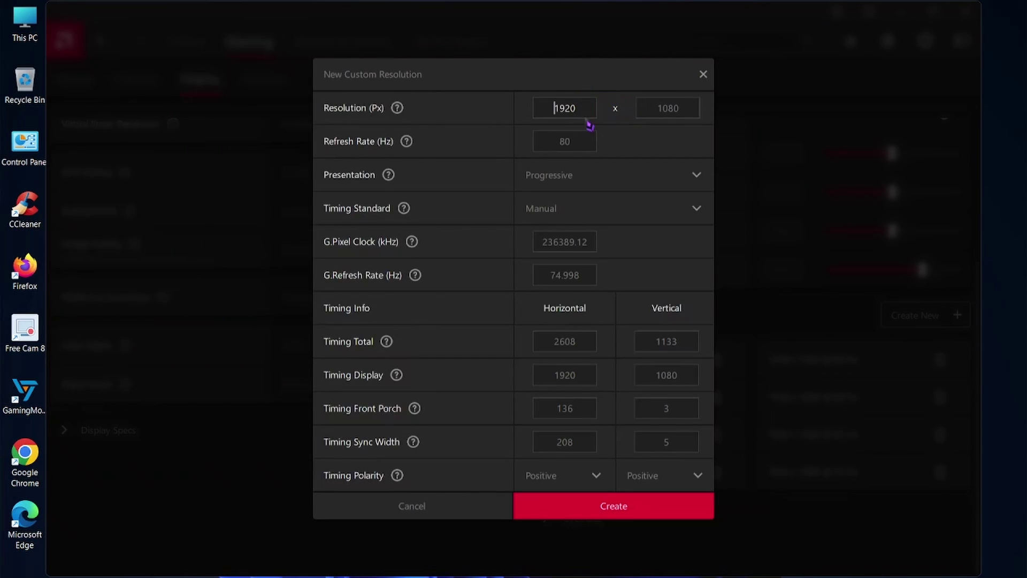
- View the timing standard options without changing them and try again to create the custom resolution at 80 Hz
left_click(601, 203)
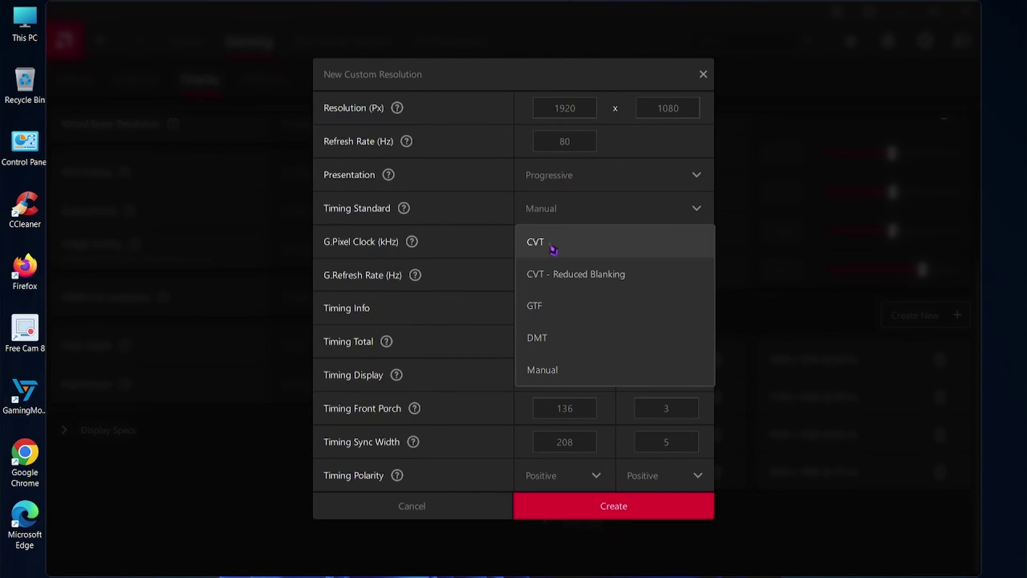
left_click(495, 189)
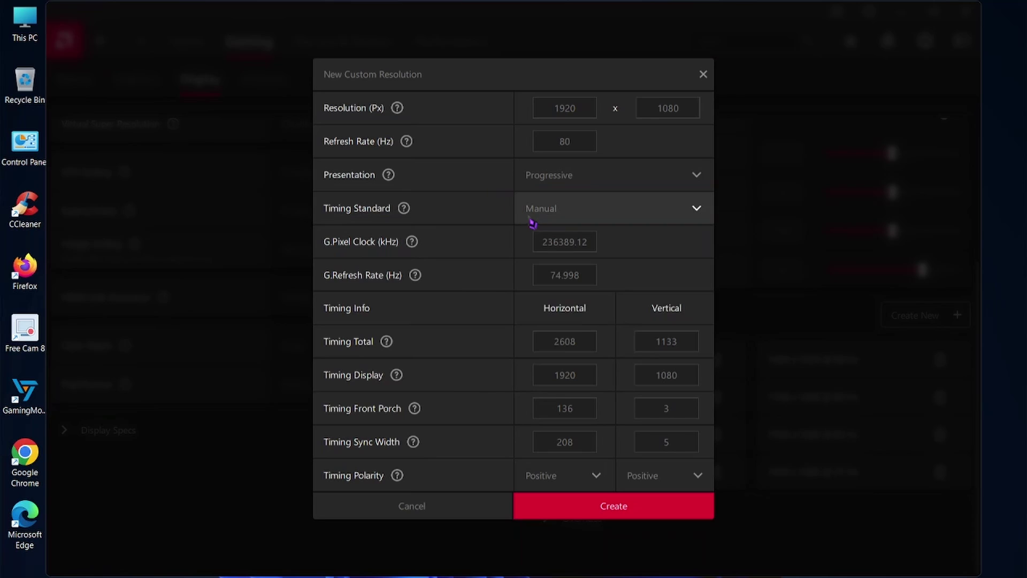
left_click_drag(582, 140, 557, 143)
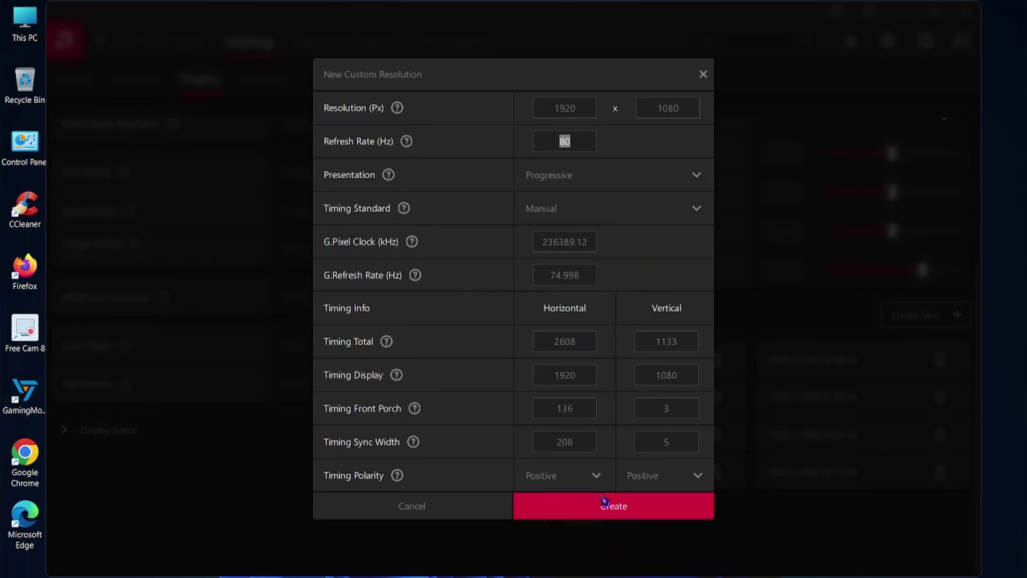
left_click(603, 502)
left_click(547, 385)
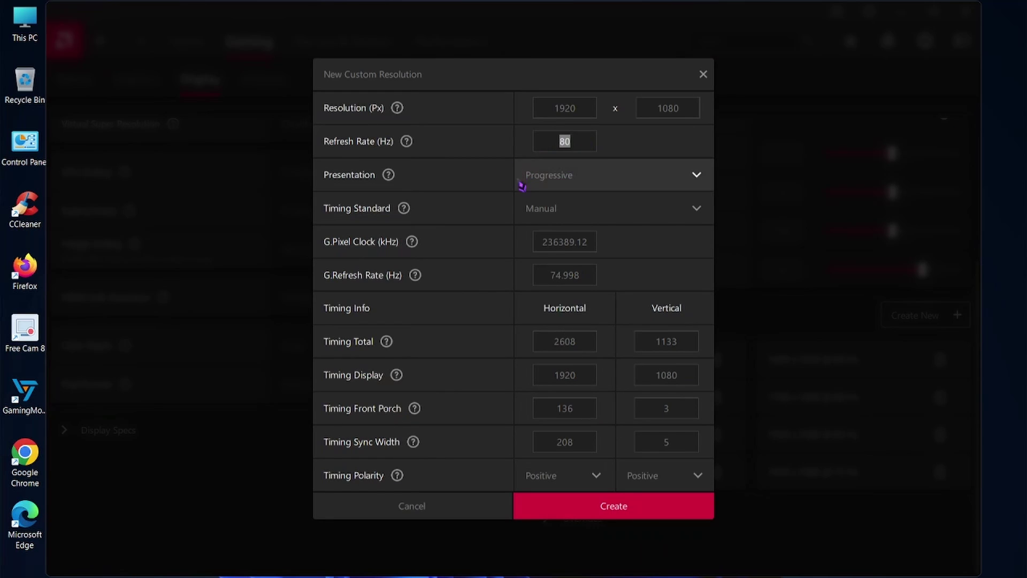
- Set the refresh rate to 75 Hz and create the 1920 x 1080 custom resolution
type("7")
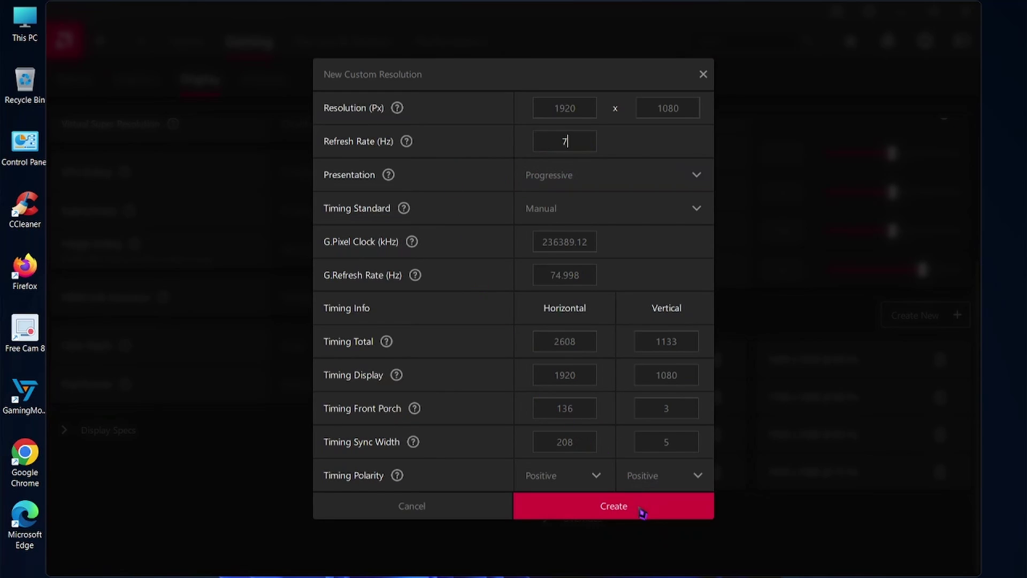
type("5")
left_click(638, 515)
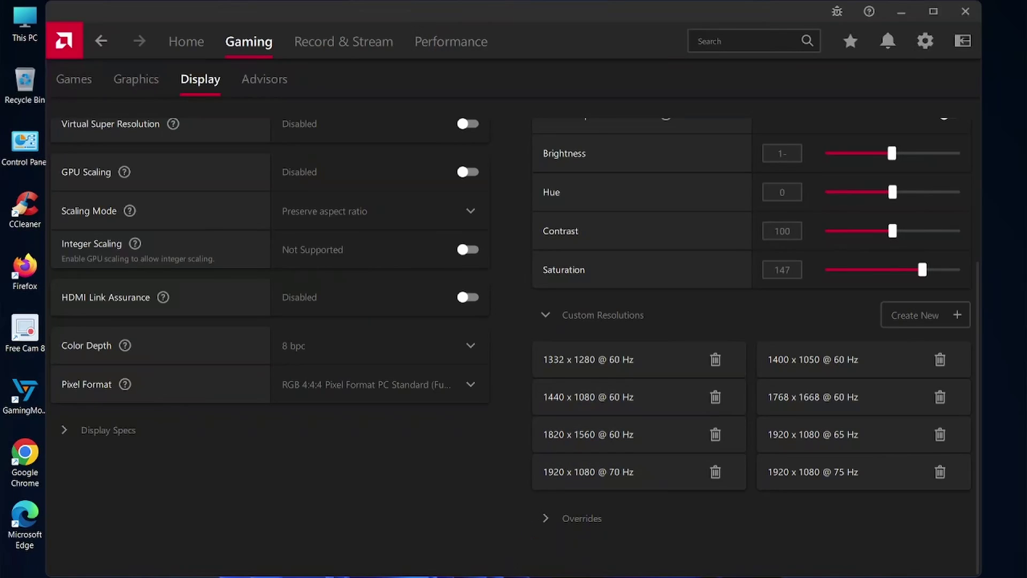
- Switch back to Windows Settings, open the Advanced display page, and choose the 75 Hz refresh rate
mouse_move(419, 573)
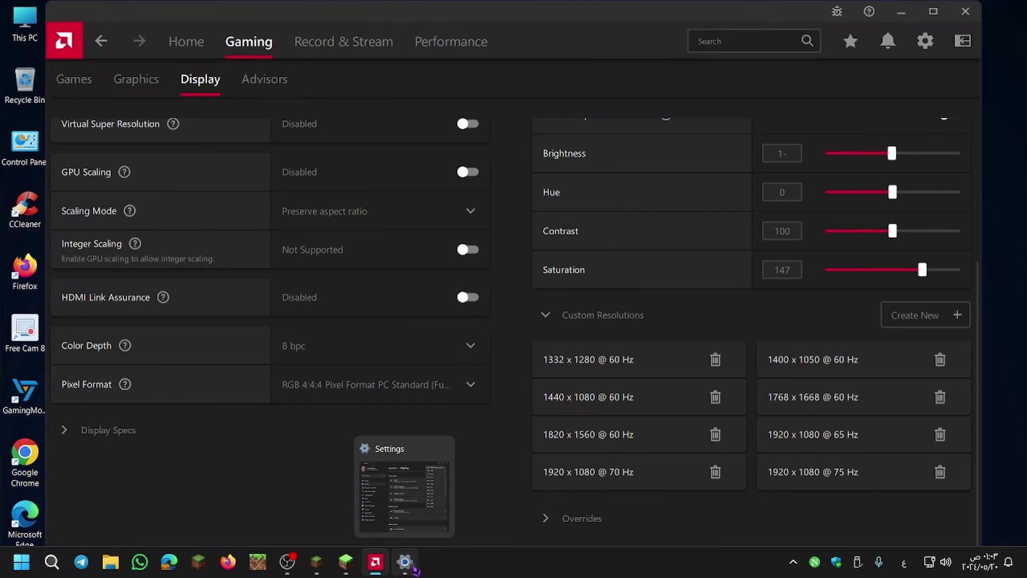
left_click(416, 570)
scroll(407, 450, "down", 3)
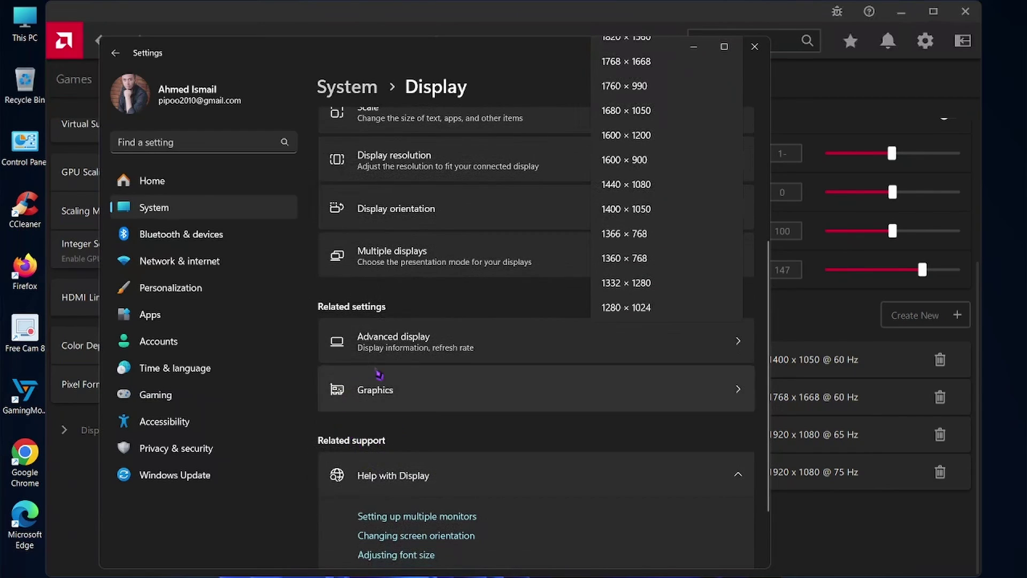
left_click(400, 353)
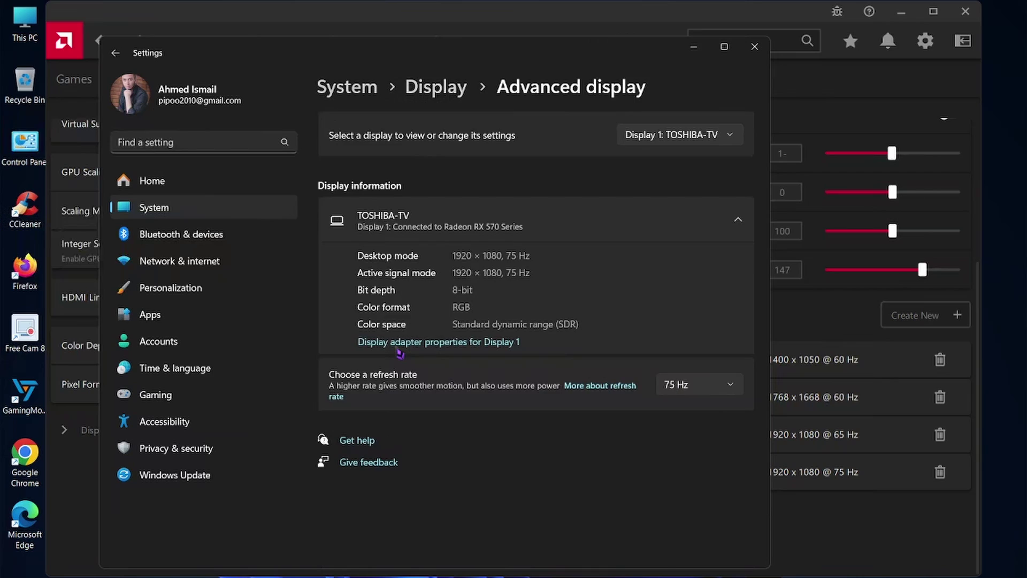
left_click(674, 386)
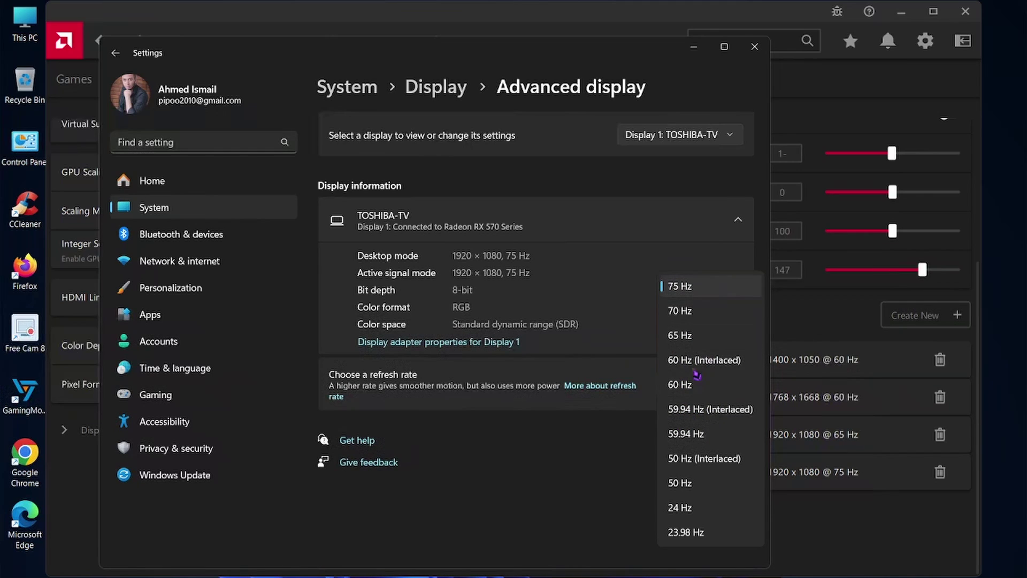
left_click(700, 294)
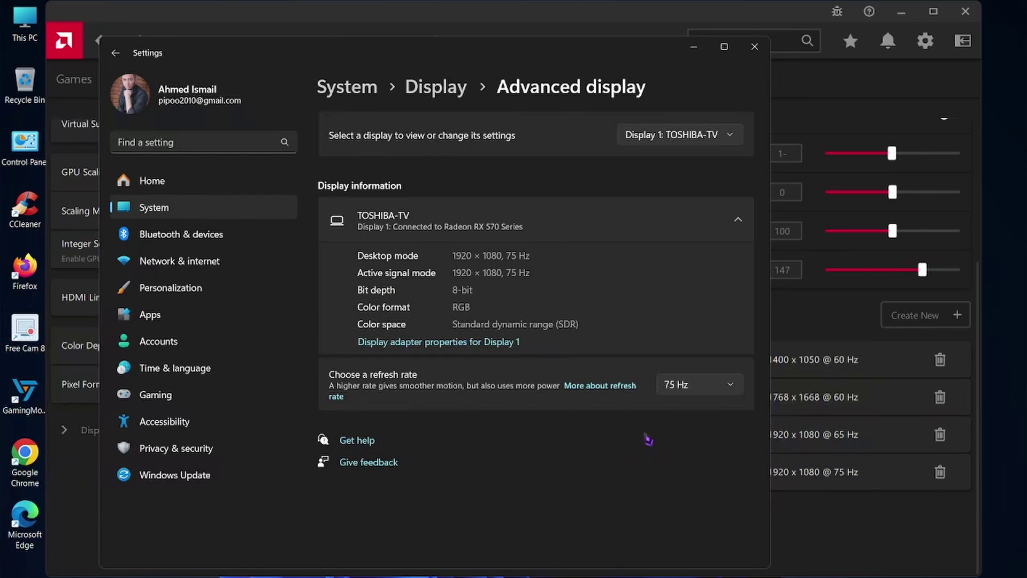
- Set the display's refresh rate to 23.98 Hz and keep the changed display settings
left_click(683, 373)
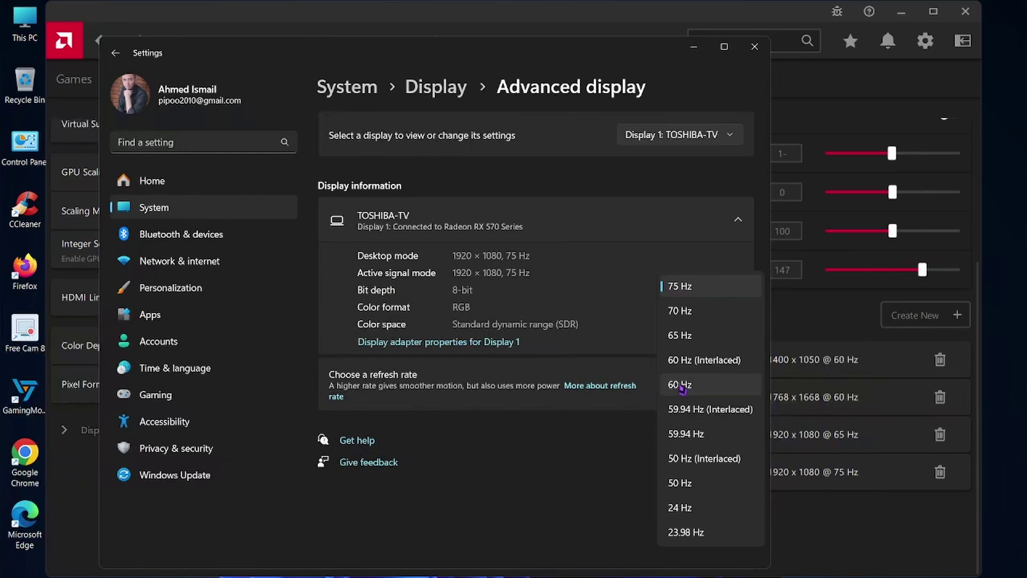
left_click(687, 532)
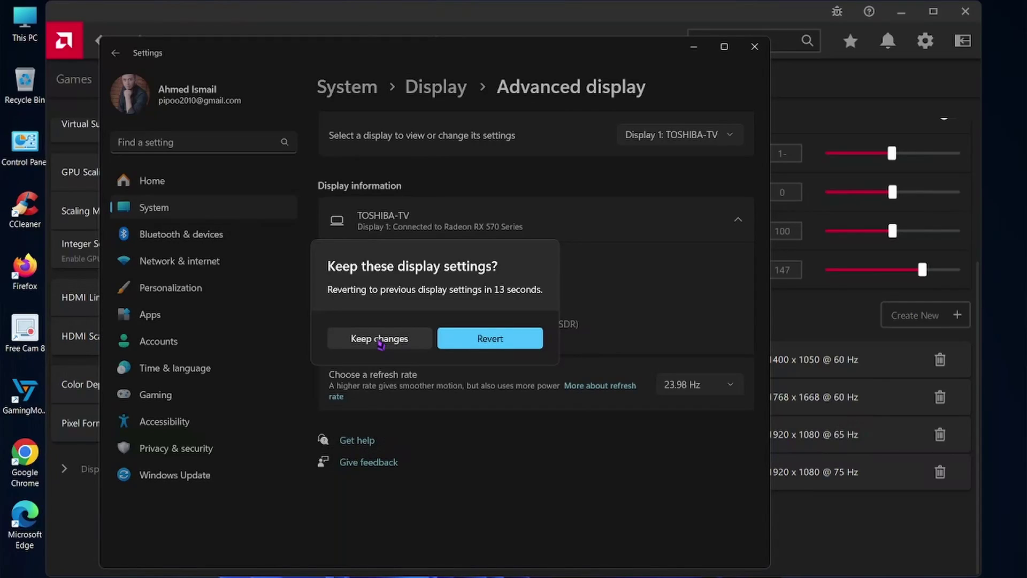
left_click(374, 338)
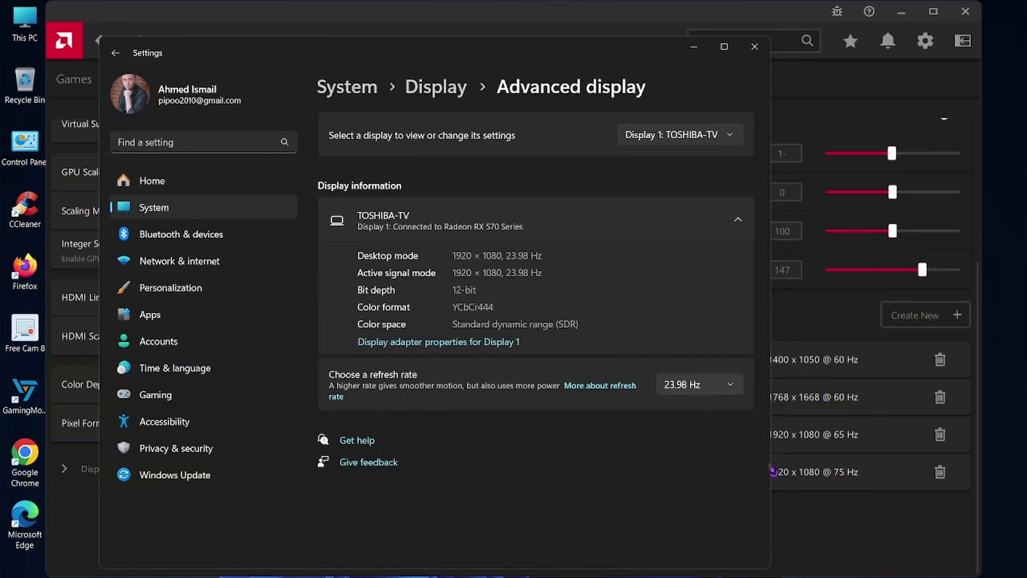
- Set the display's refresh rate back to 75 Hz and keep the changed display settings
left_click(706, 386)
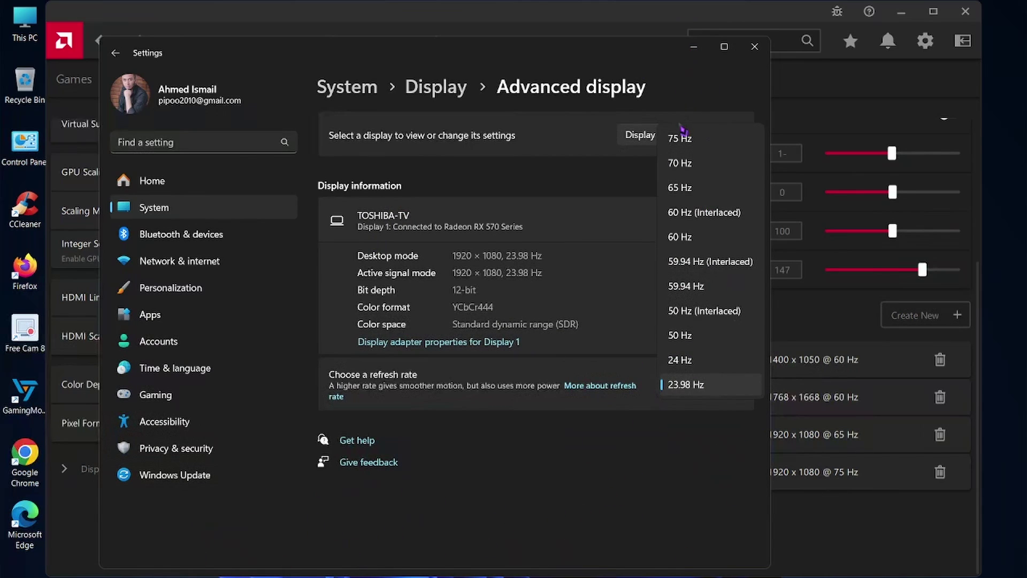
left_click(700, 144)
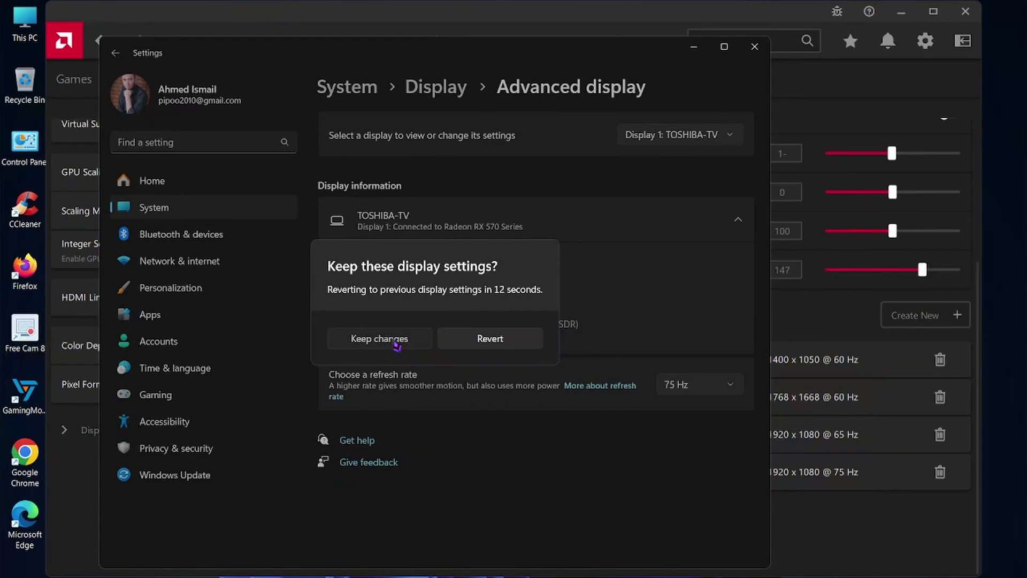
left_click(394, 339)
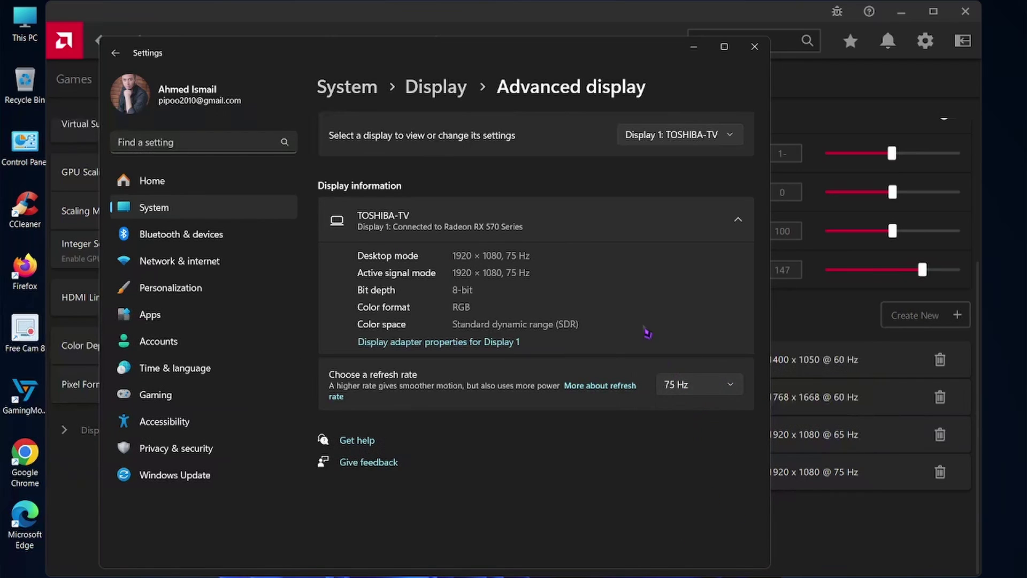
- Open the adapter properties for Display 1, review the monitor's available screen refresh rates, and close the dialog
left_click(702, 390)
left_click(562, 433)
left_click(474, 347)
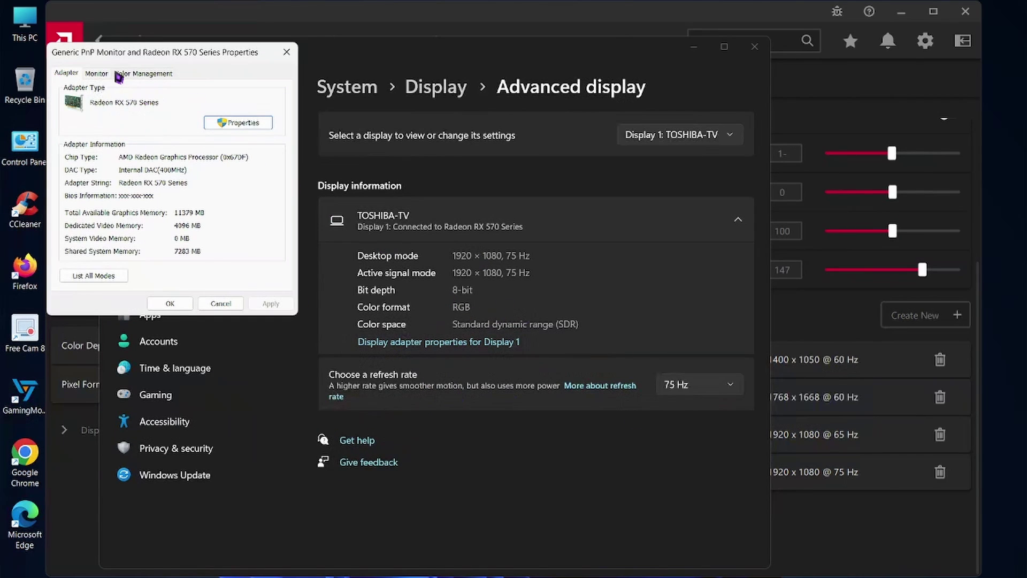
left_click(97, 74)
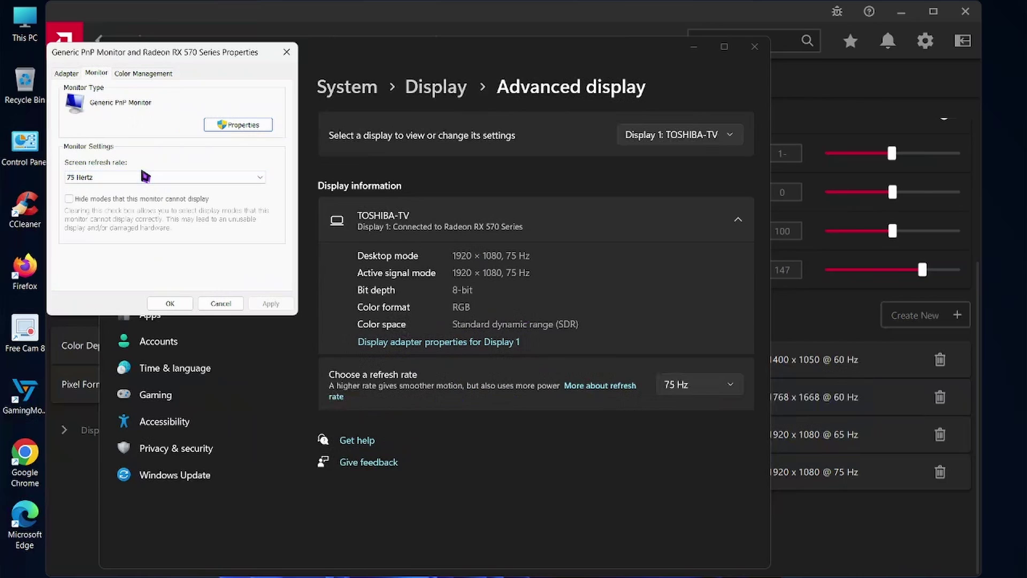
left_click(123, 178)
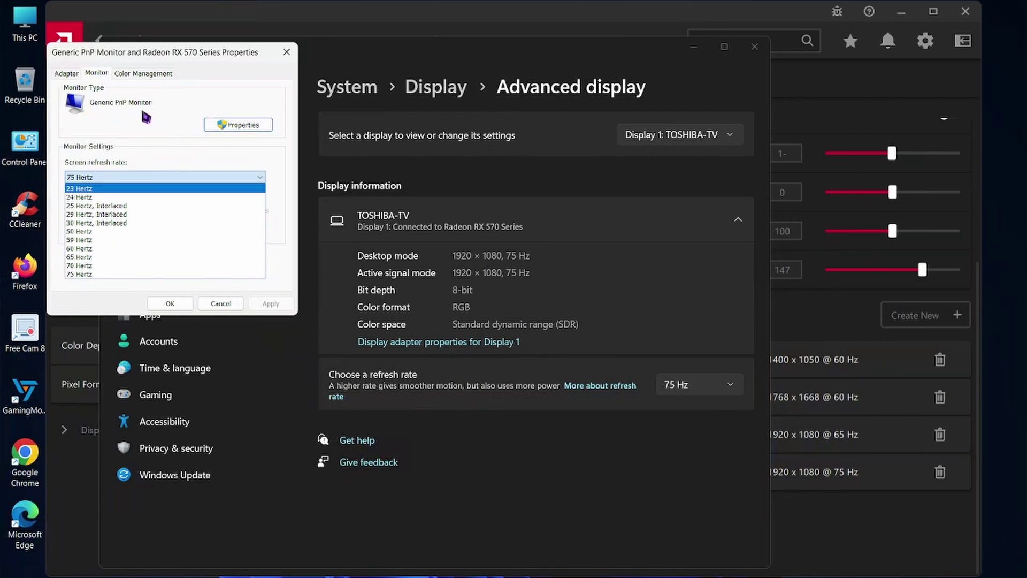
left_click(84, 284)
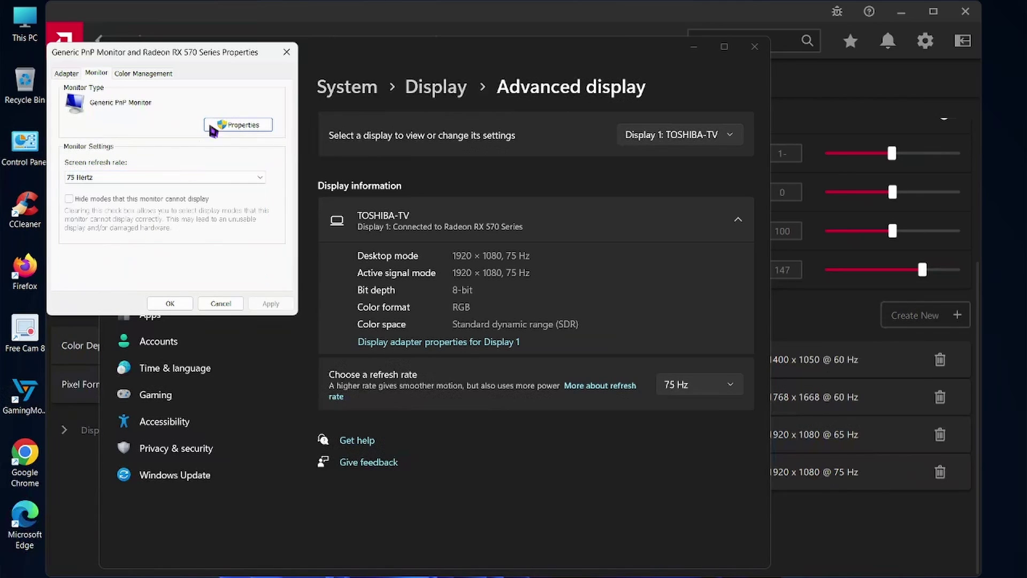
left_click(289, 53)
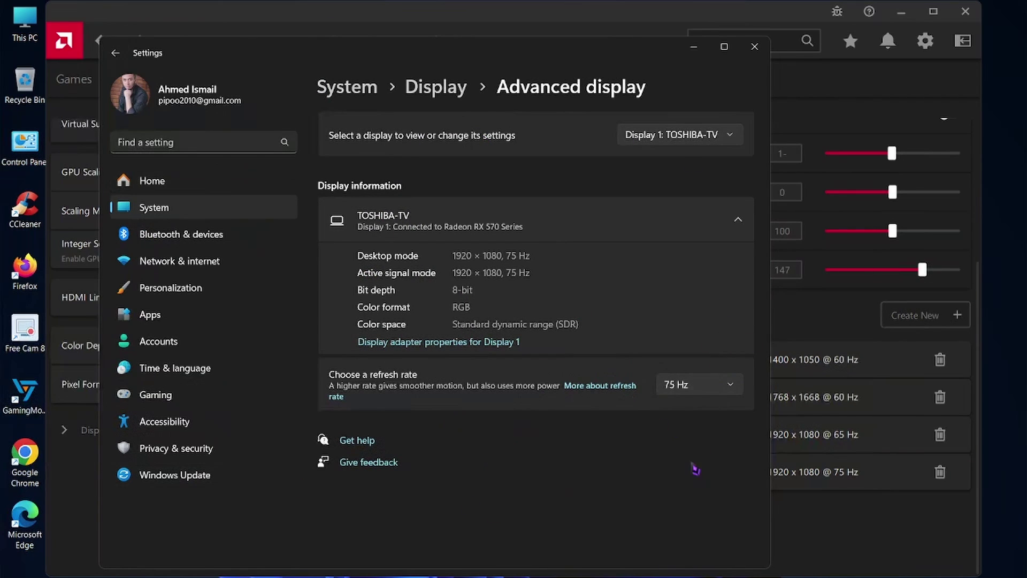
- Reopen the display adapter properties, choose 75 Hertz as the monitor's screen refresh rate, and close the dialog without applying
left_click(725, 386)
left_click(523, 462)
left_click(454, 343)
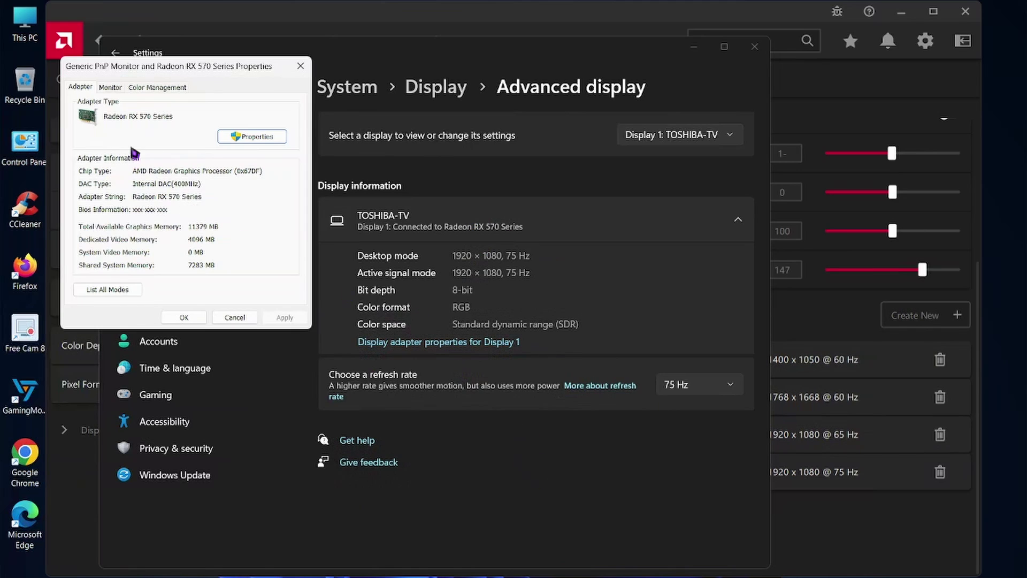
left_click(111, 87)
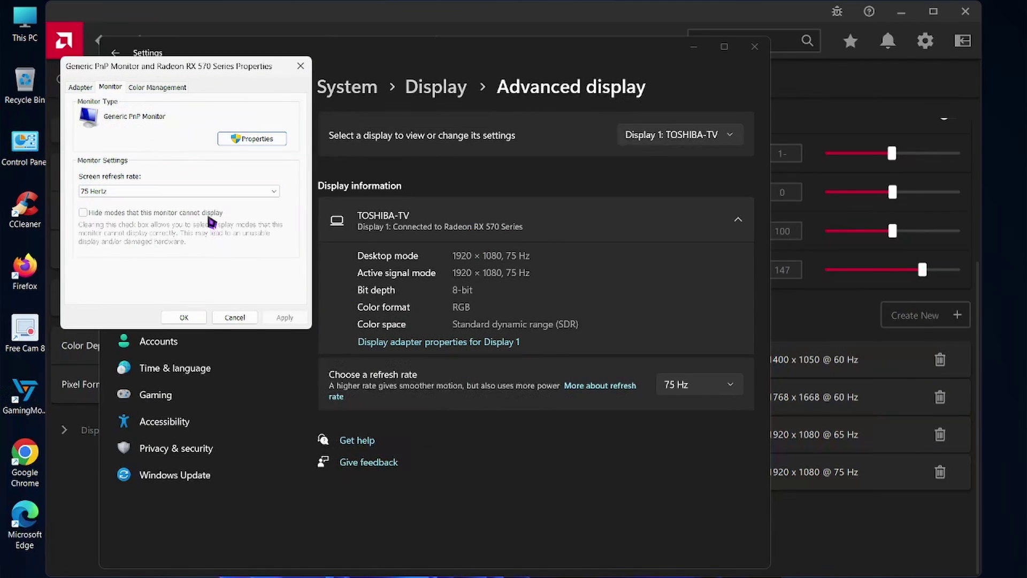
left_click(186, 192)
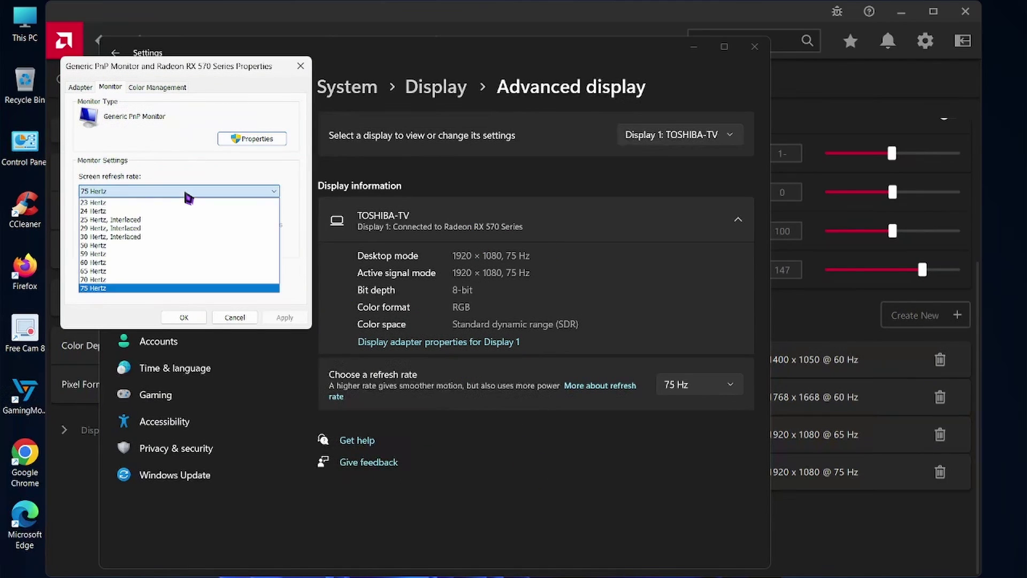
left_click(115, 288)
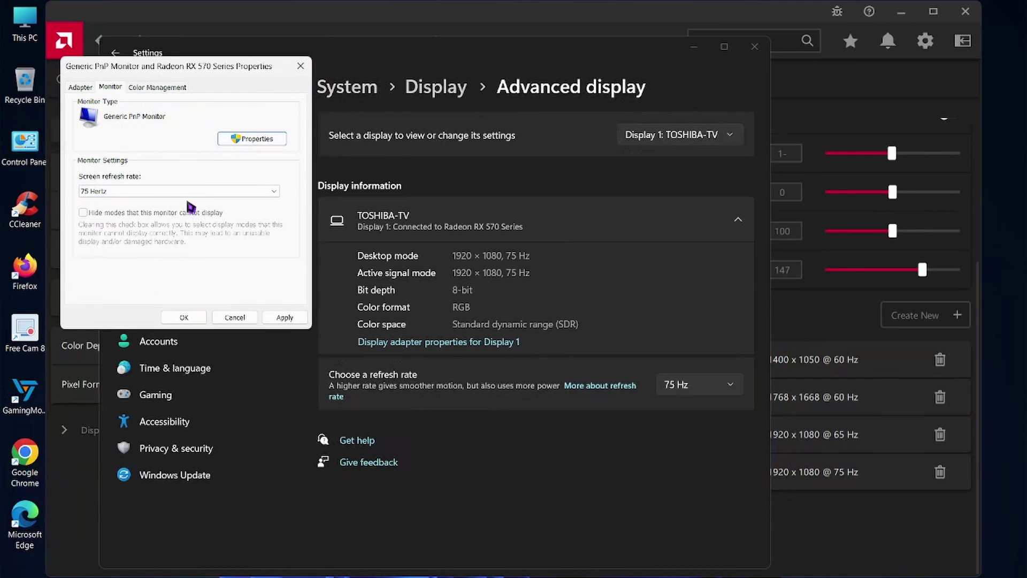
left_click(301, 65)
- Switch back to AMD Software, choose 8 bpc as the display's color depth, and minimise the window
left_click(697, 49)
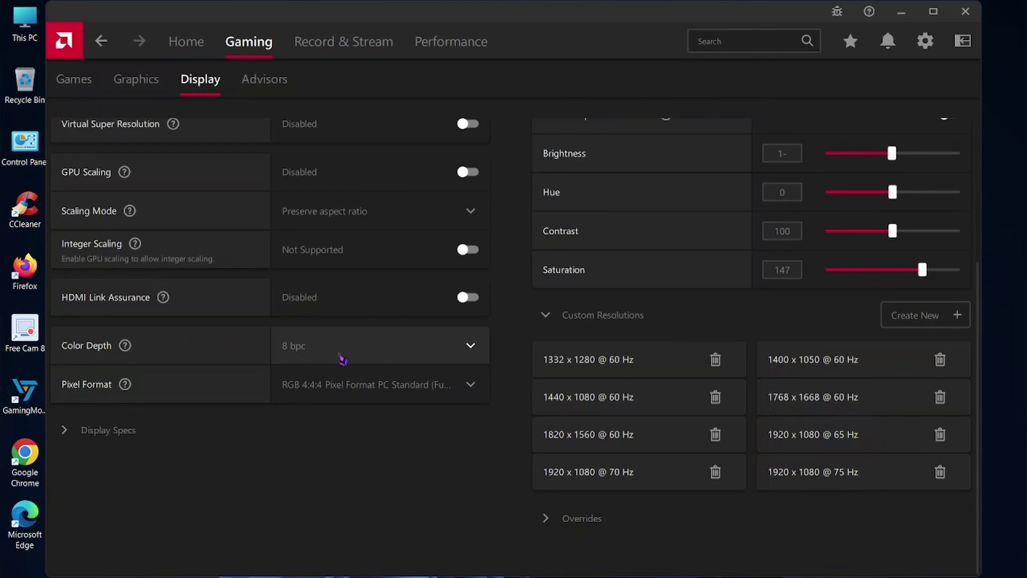
left_click(457, 355)
left_click(457, 364)
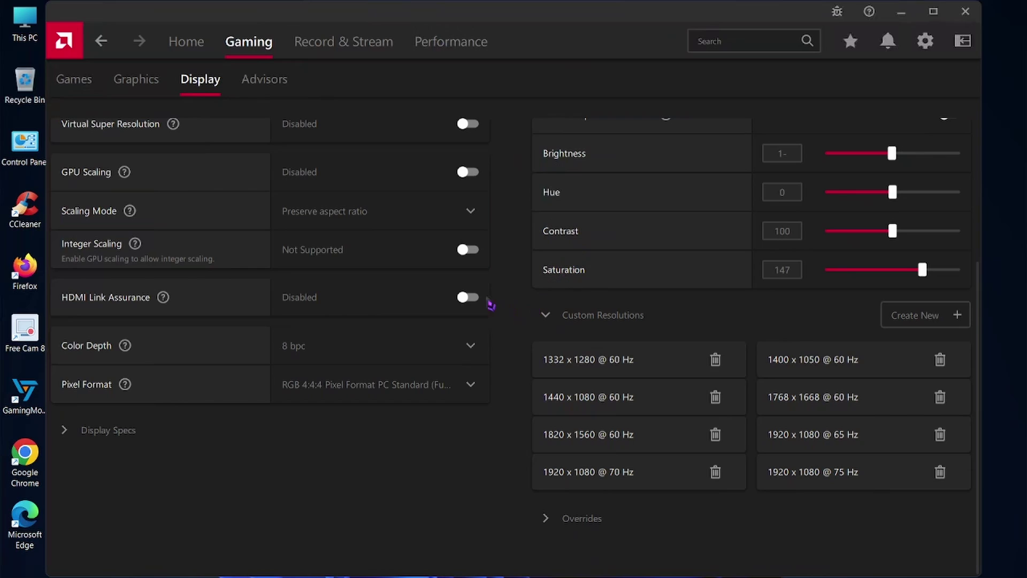
left_click(288, 354)
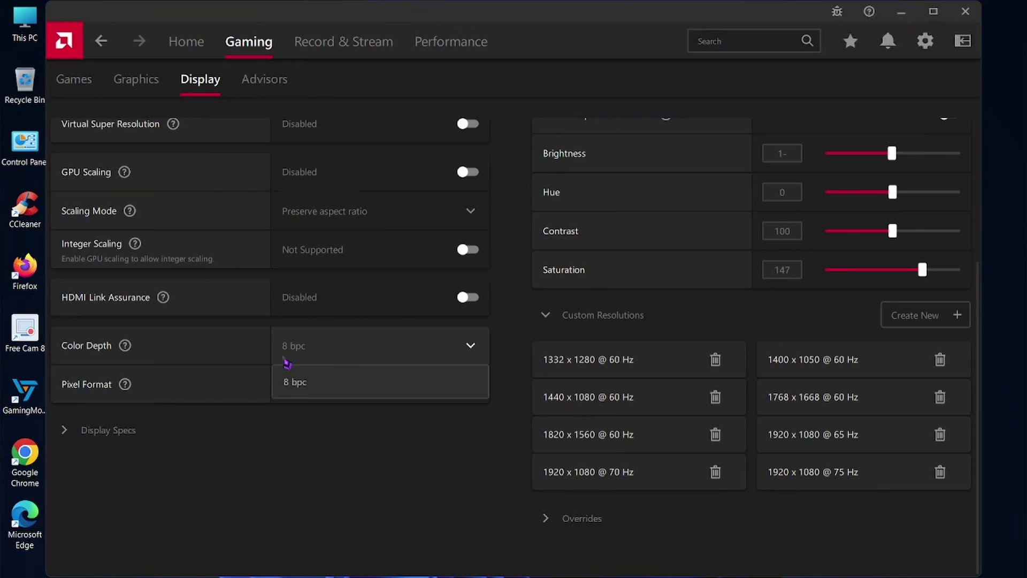
left_click(119, 339)
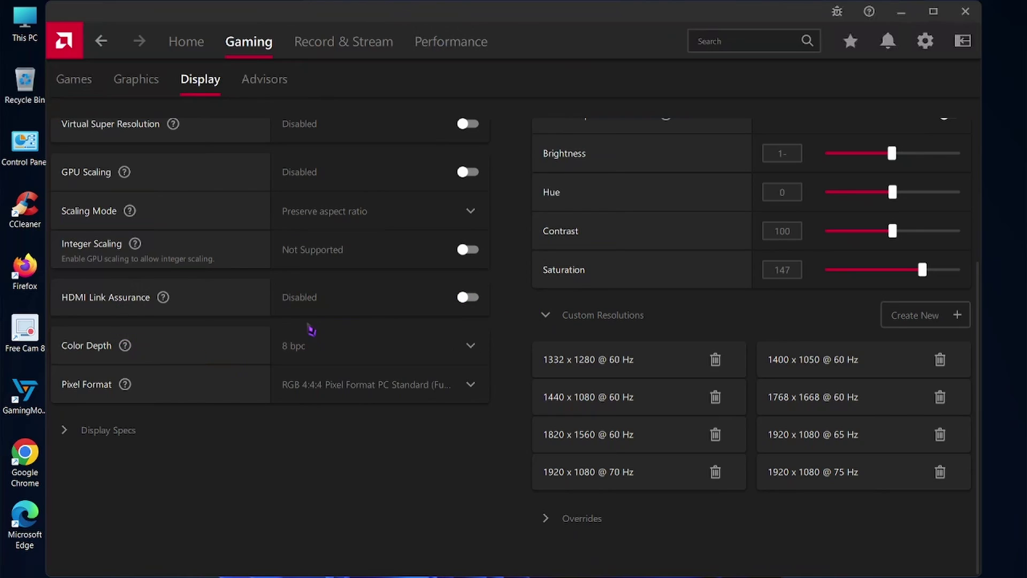
left_click(297, 351)
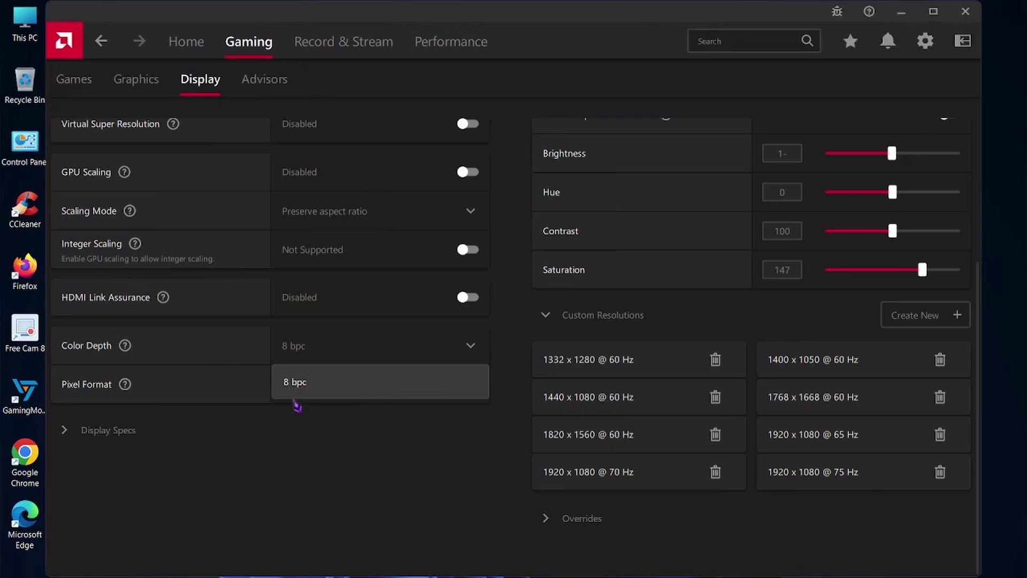
left_click(310, 381)
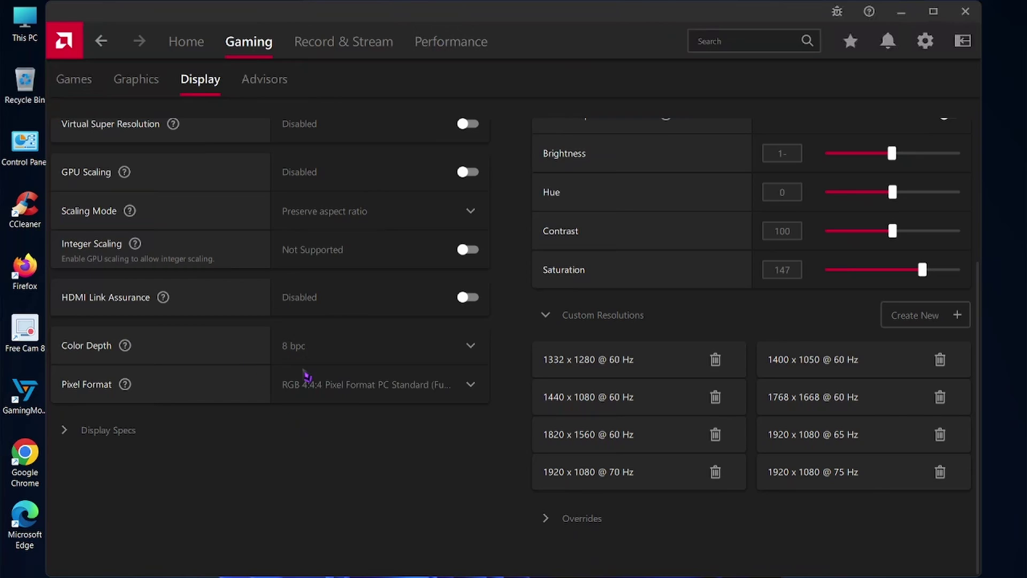
left_click(327, 351)
left_click(901, 12)
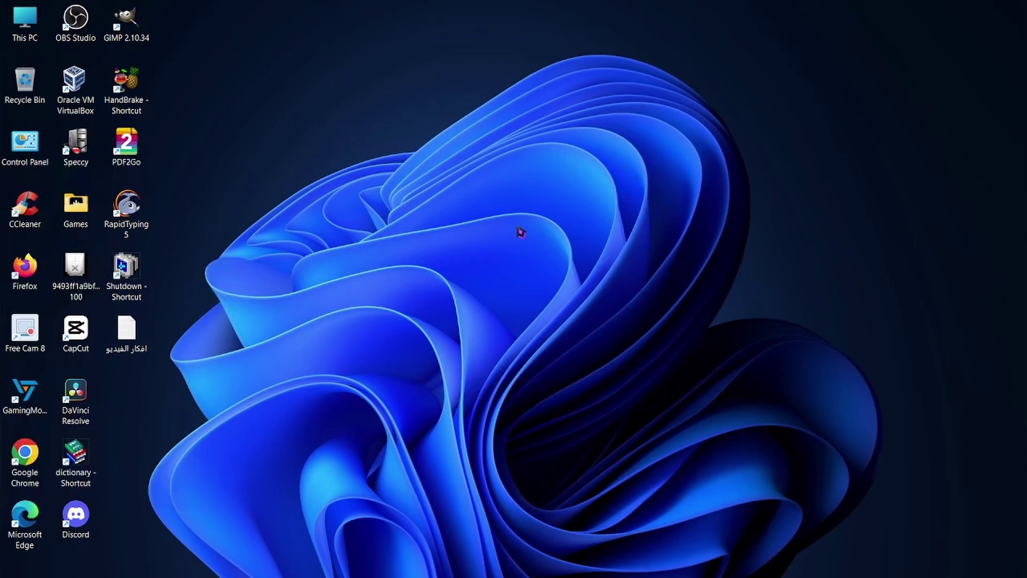
left_click_drag(271, 123, 375, 228)
left_click_drag(324, 191, 679, 522)
left_click_drag(603, 302, 544, 509)
left_click_drag(303, 242, 812, 526)
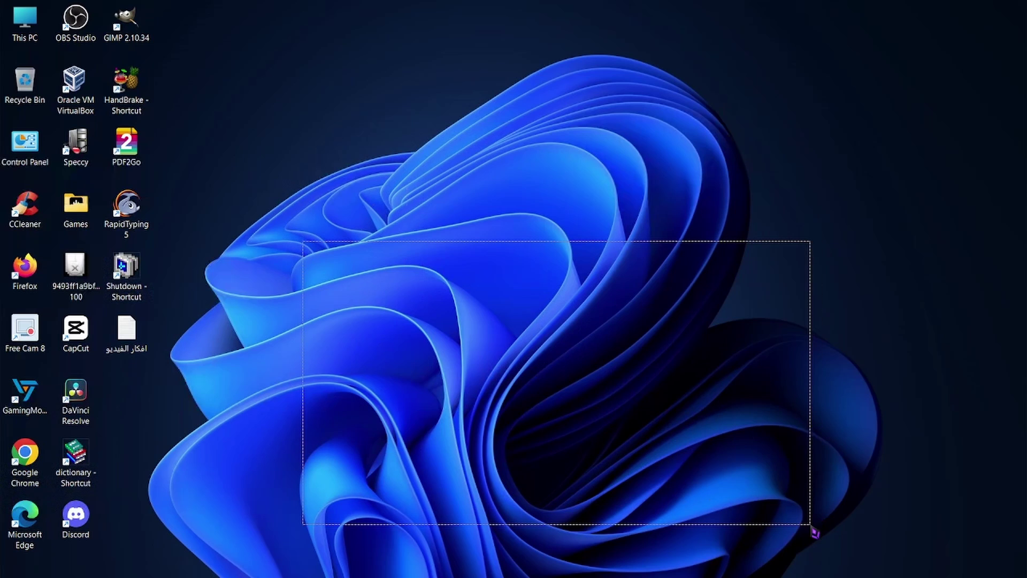
left_click_drag(344, 278, 734, 465)
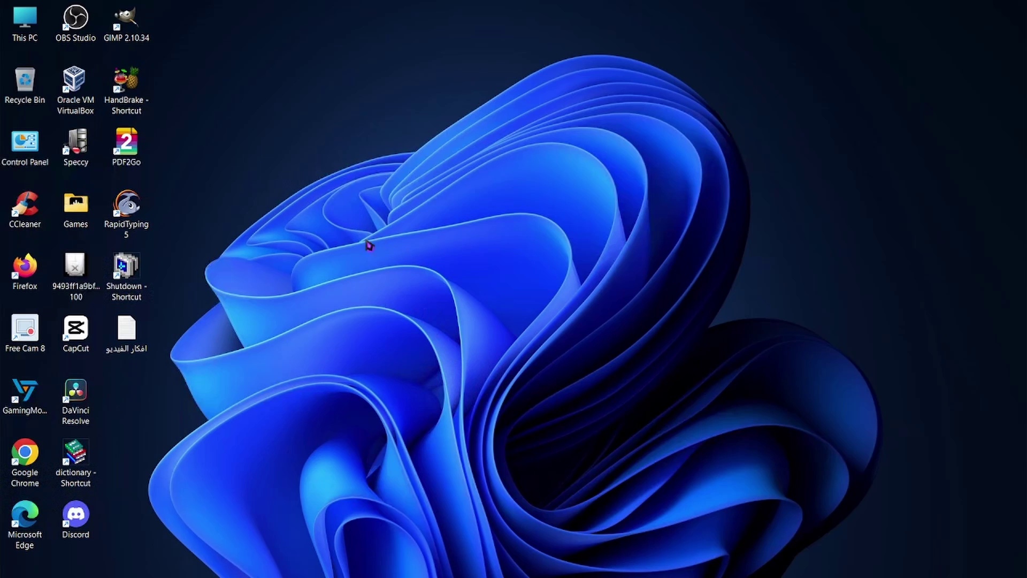
left_click_drag(336, 272, 657, 577)
left_click_drag(334, 246, 691, 543)
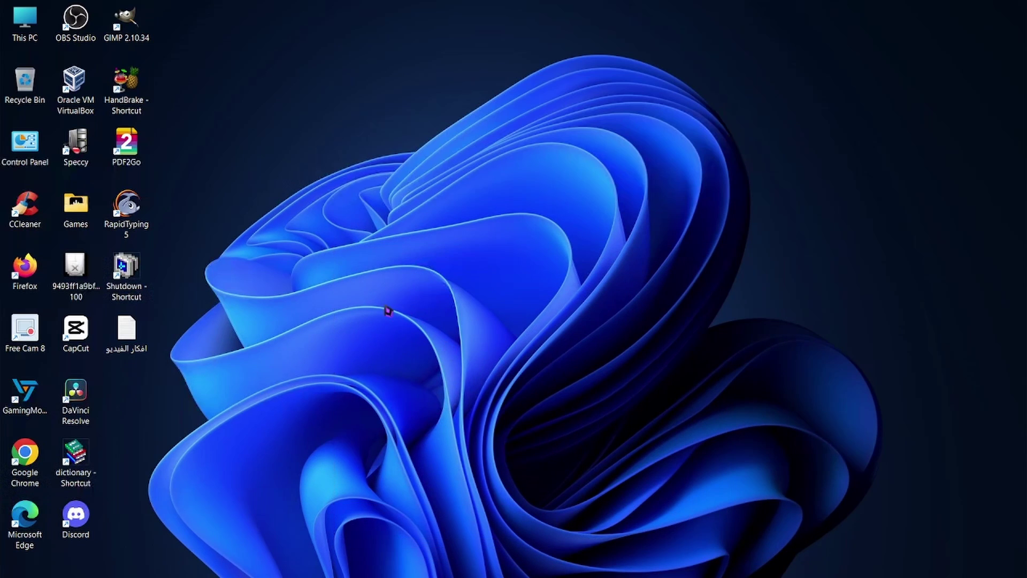